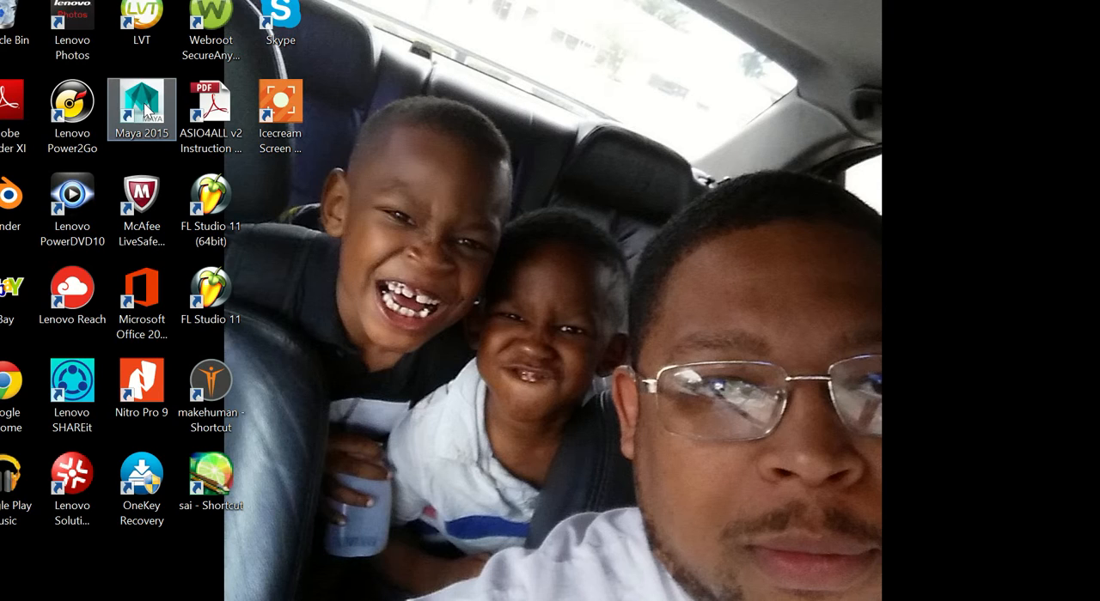
Launch Maya 2015 and dismiss the What's New Highlight Settings and 1-Minute Startup Movies windows.
double_click(145, 107)
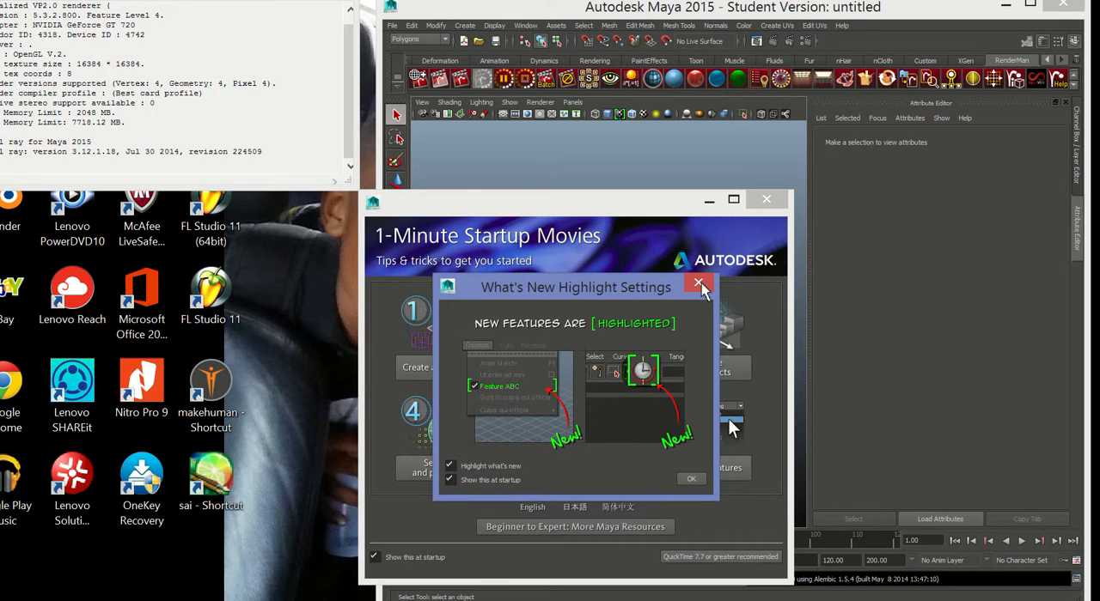
click(701, 288)
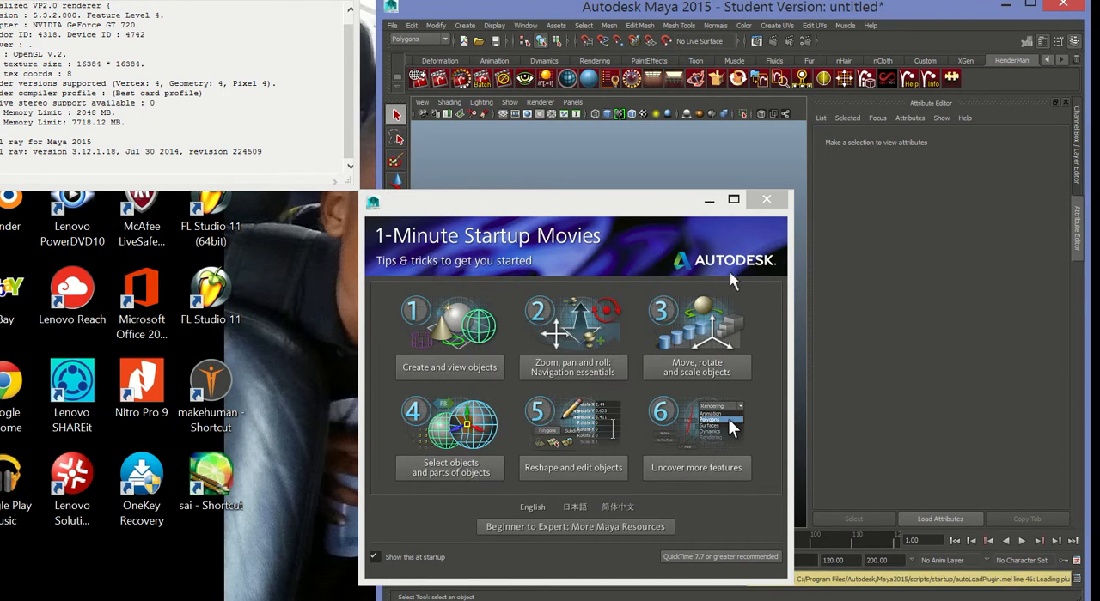
click(766, 200)
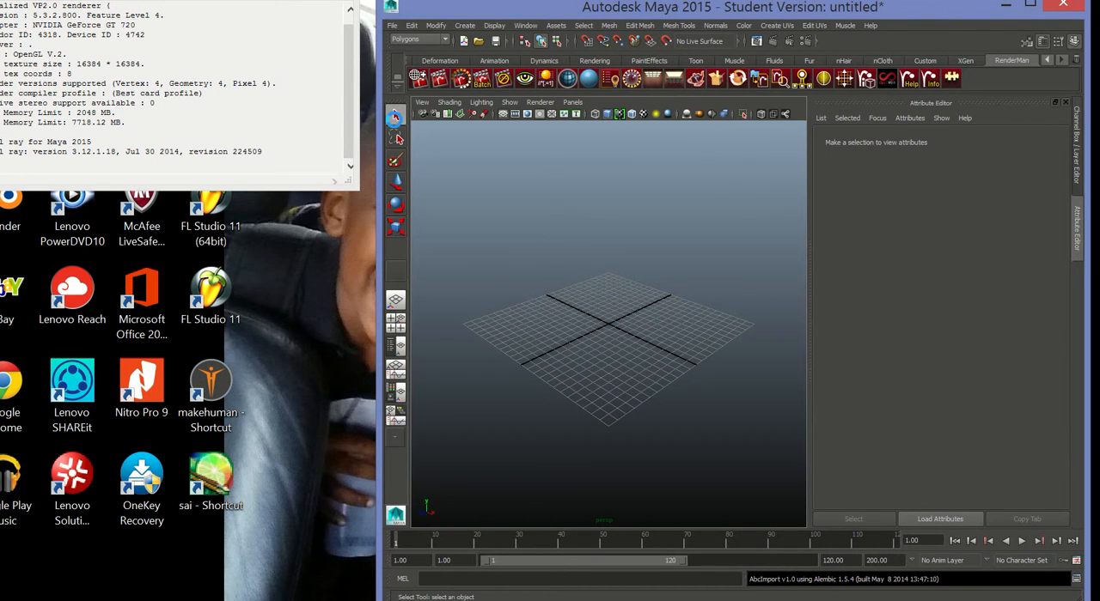
Widen the Maya window across the whole screen and shift it slightly upward.
drag(382, 131, 2, 150)
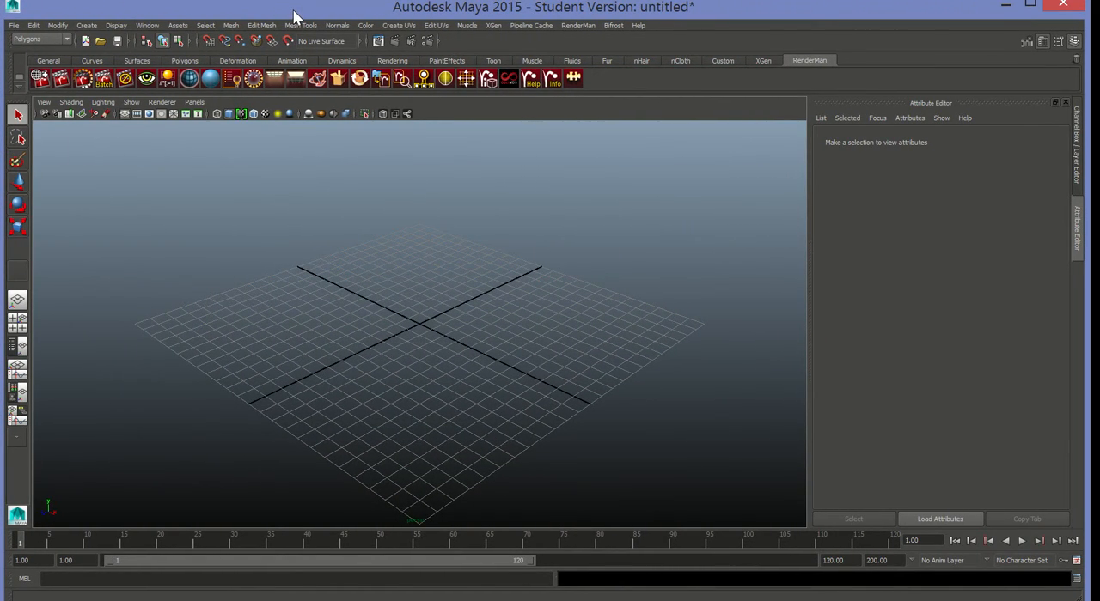
drag(293, 14, 289, 1)
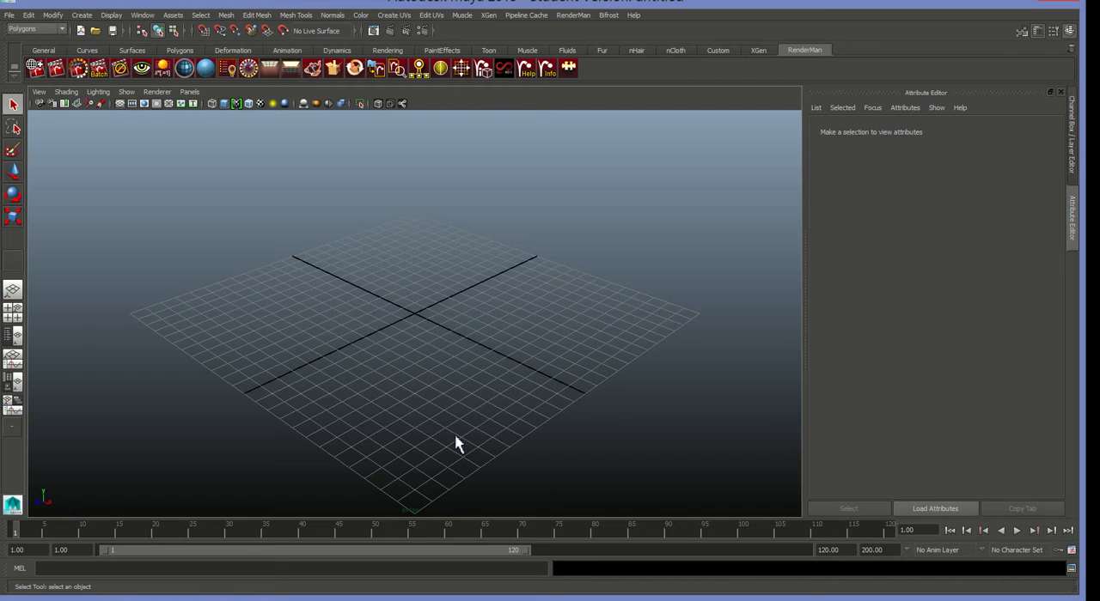
Start a new project named New_Project in the Project Window and browse to the Downloads folder for its location.
click(10, 15)
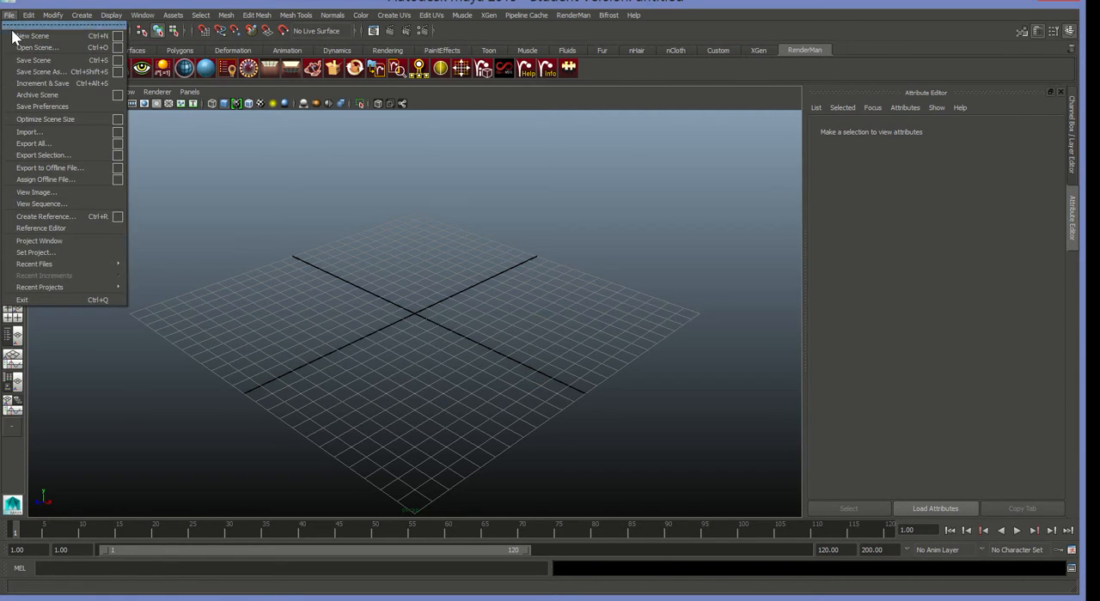
click(31, 242)
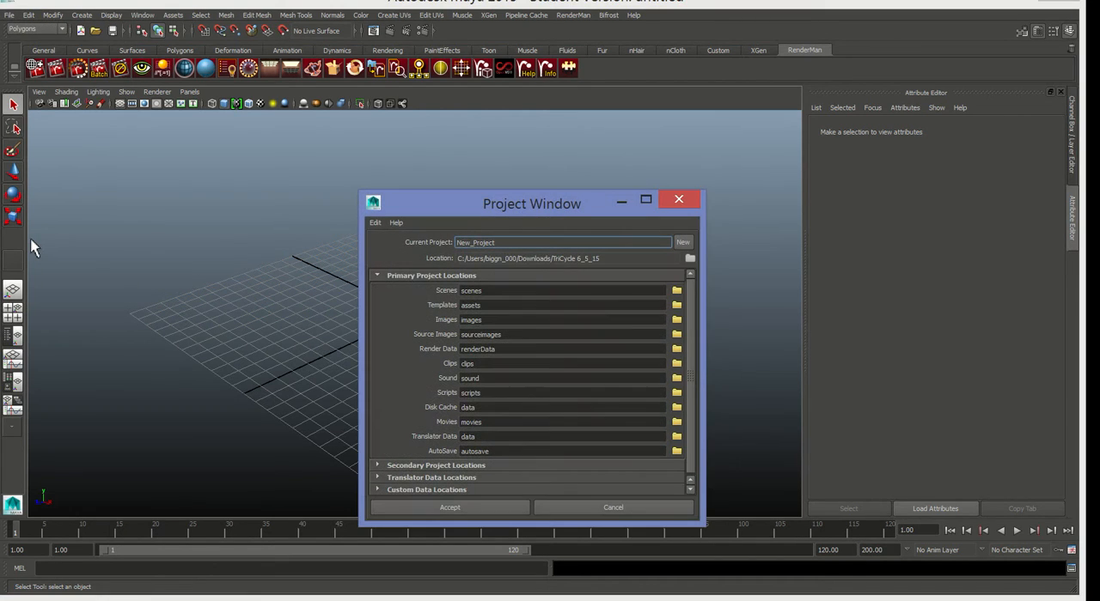
click(683, 243)
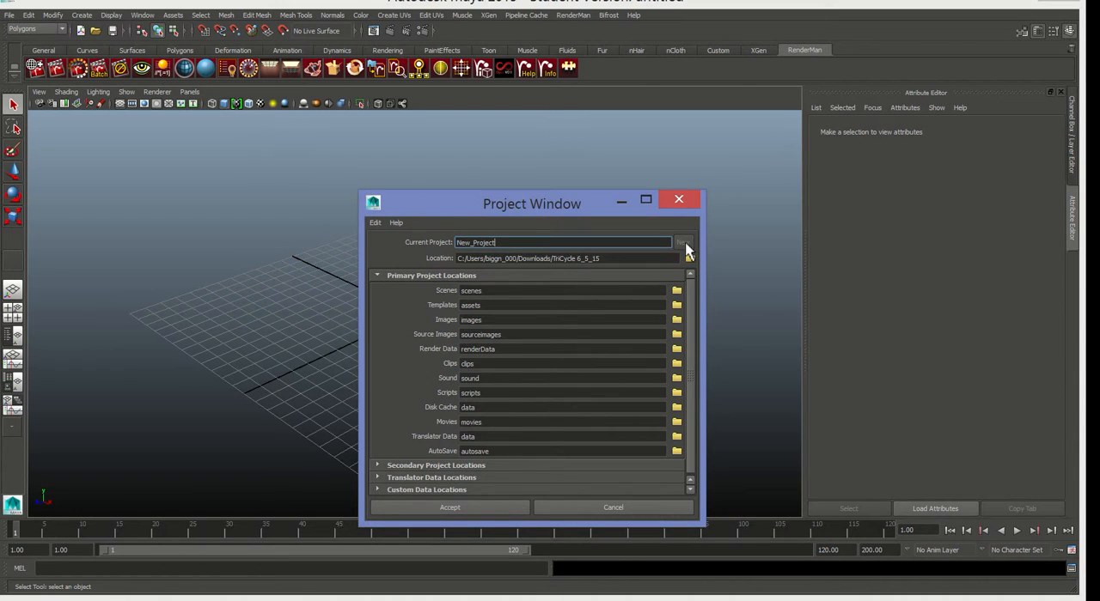
click(690, 260)
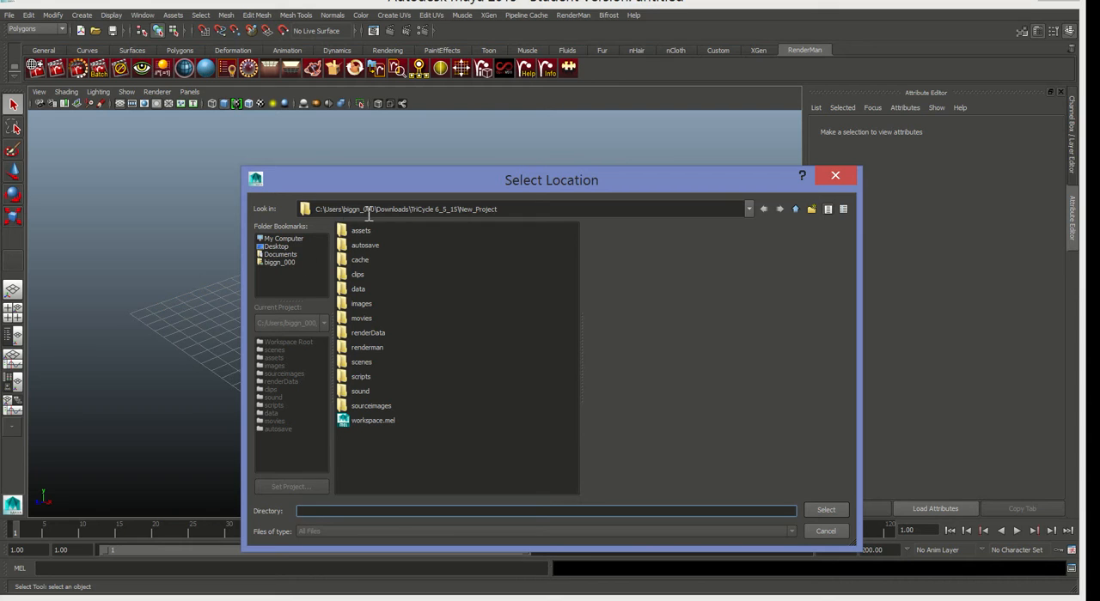
click(274, 262)
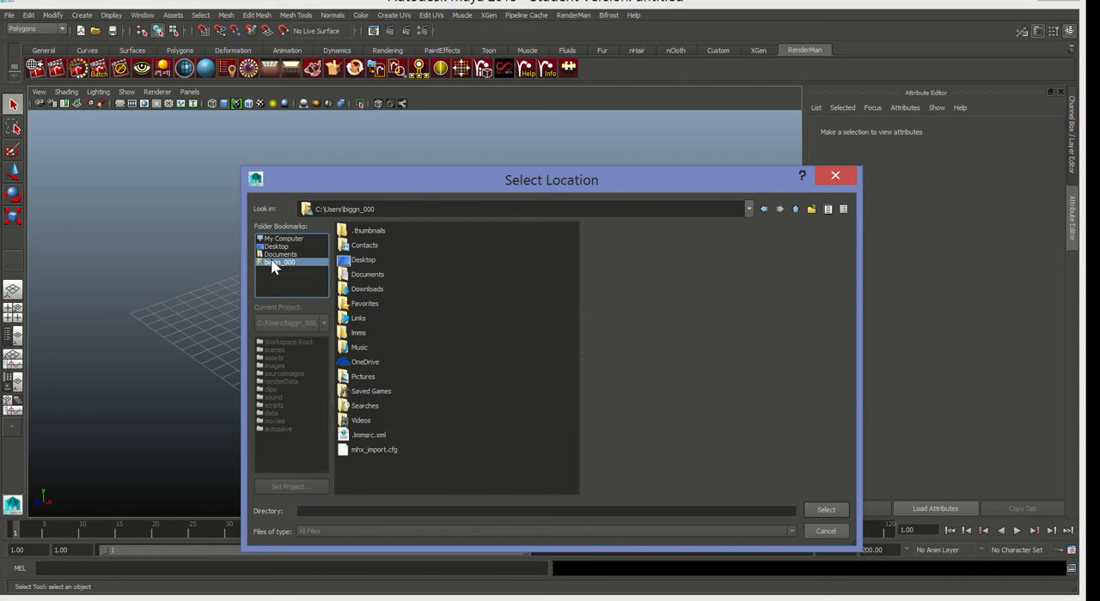
click(356, 289)
double_click(349, 290)
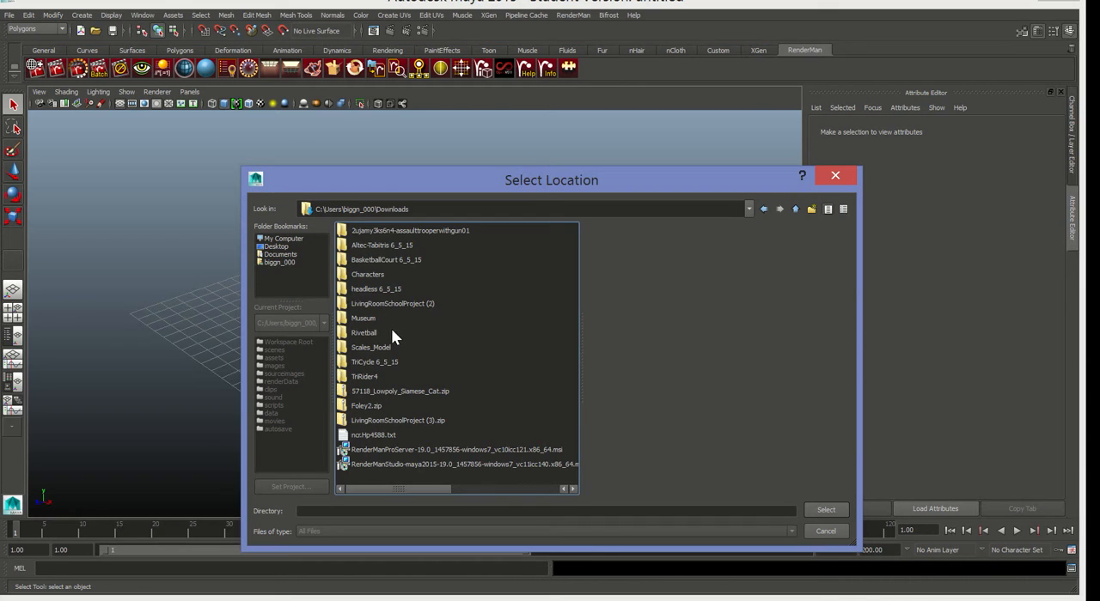
Create a new folder inside Downloads to hold the project.
right_click(560, 337)
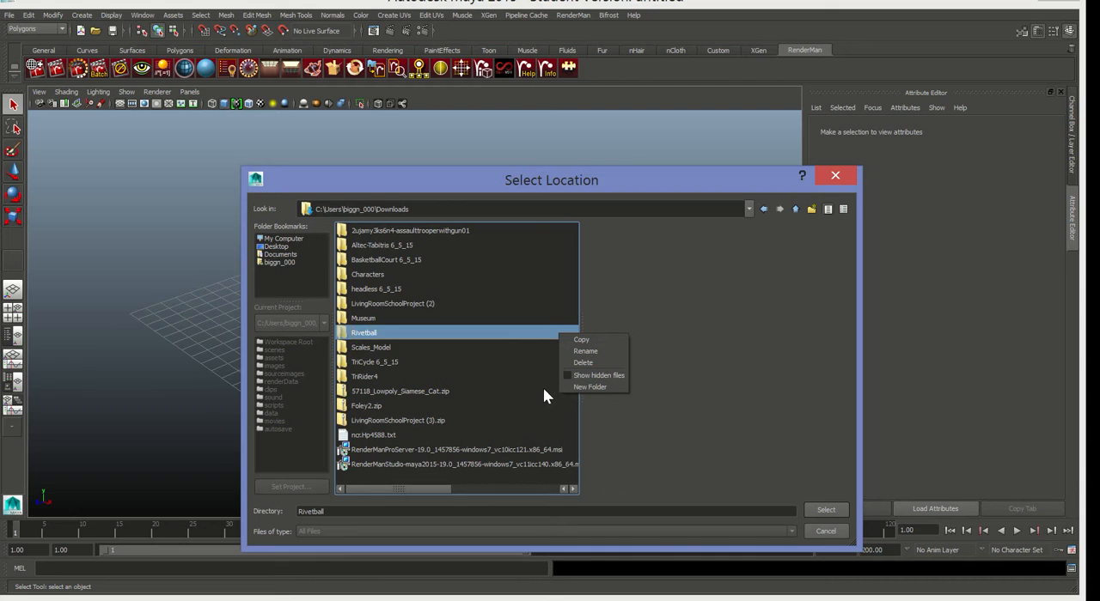
right_click(525, 480)
right_click(525, 477)
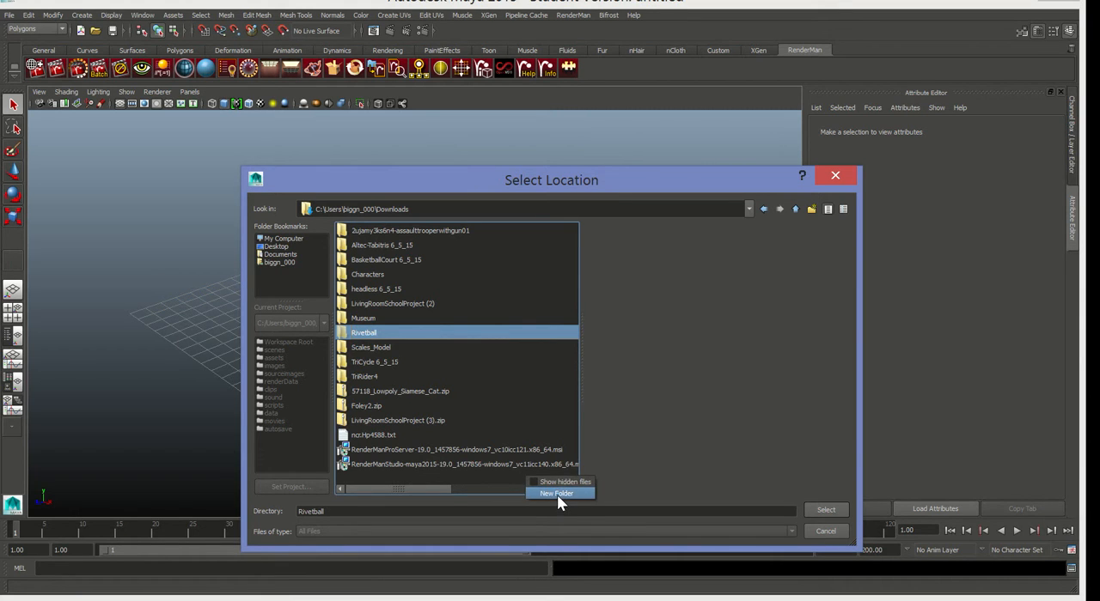
click(557, 494)
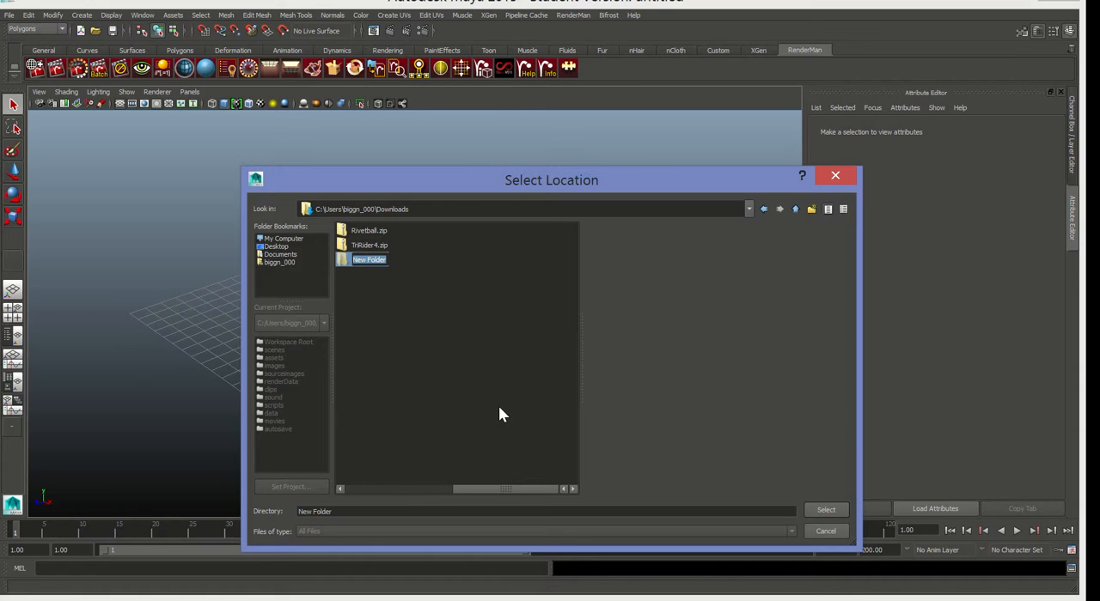
click(408, 280)
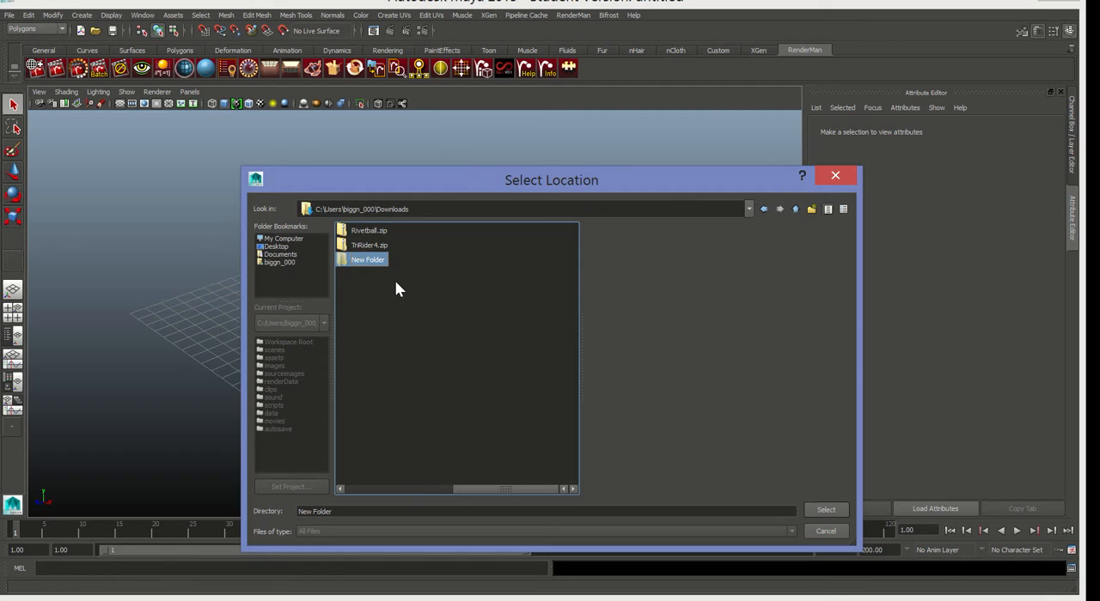
double_click(370, 260)
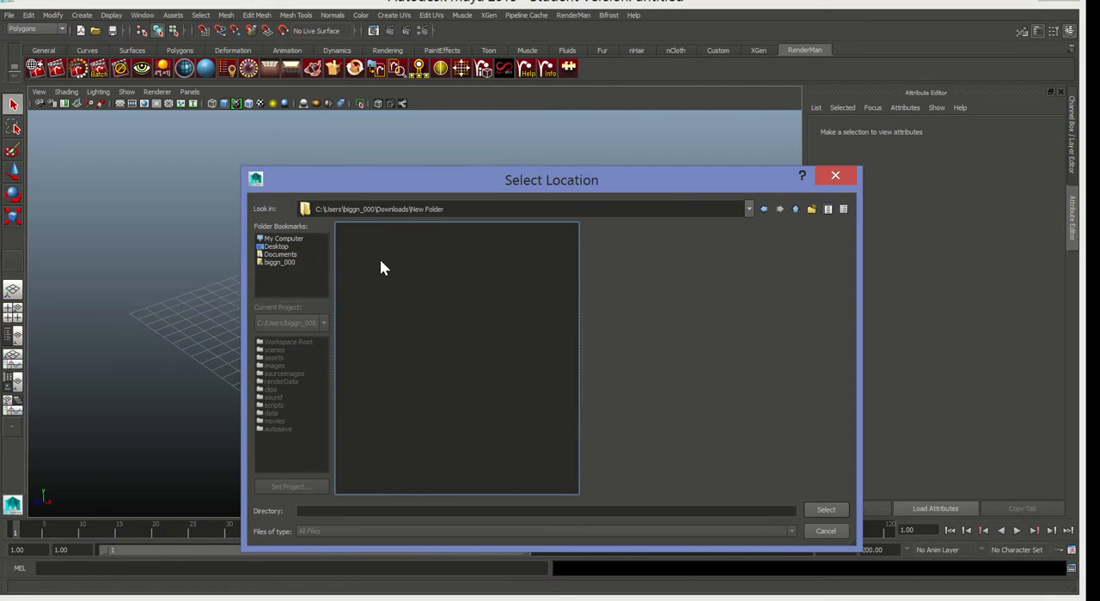
click(762, 210)
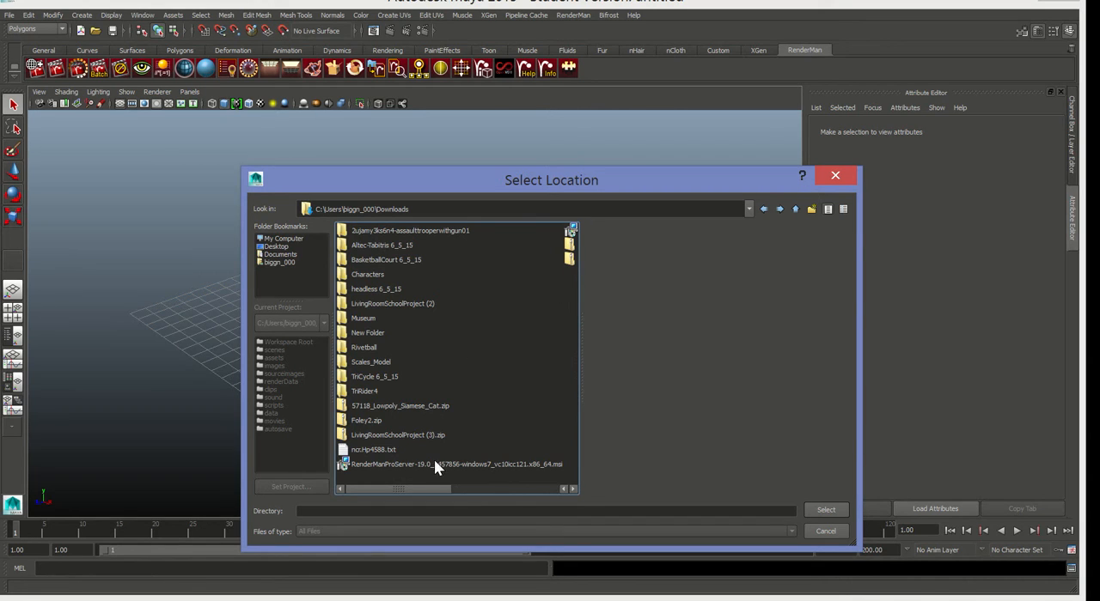
Rename the new folder in Downloads as MirrorTutorial.
mouse_move(426, 489)
mouse_down()
mouse_move(539, 498)
mouse_move(409, 497)
mouse_up()
click(364, 333)
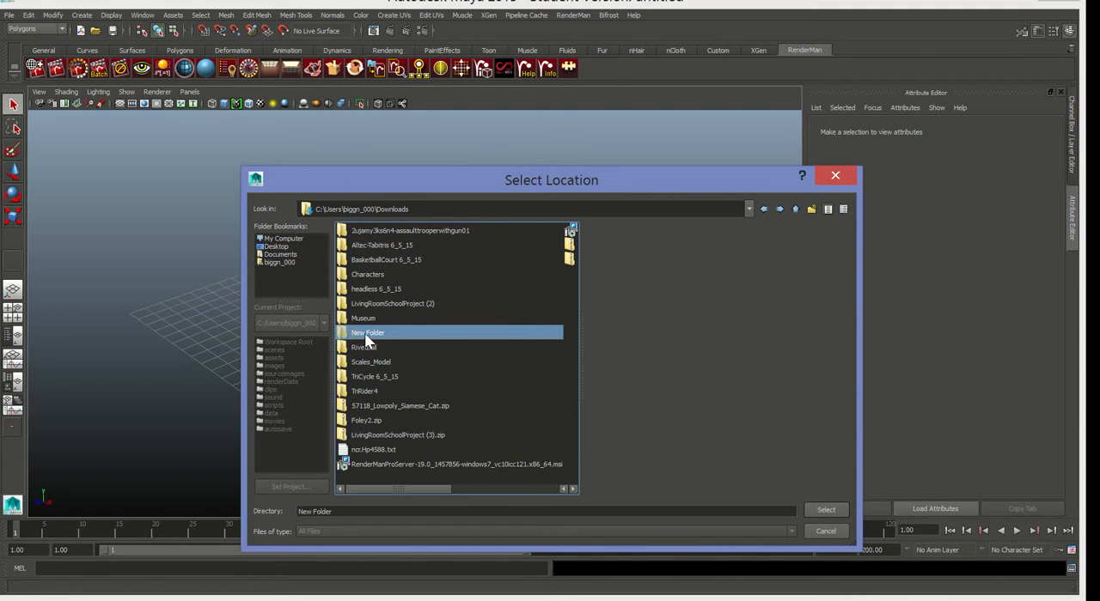
right_click(374, 335)
click(382, 350)
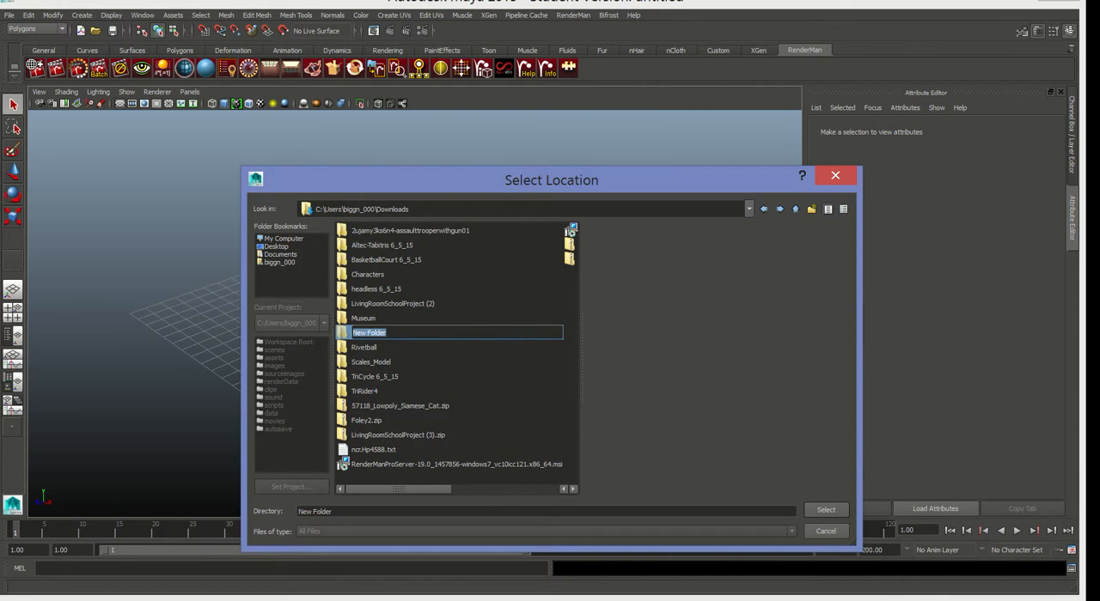
text(MirrorTutorial)
key(Return)
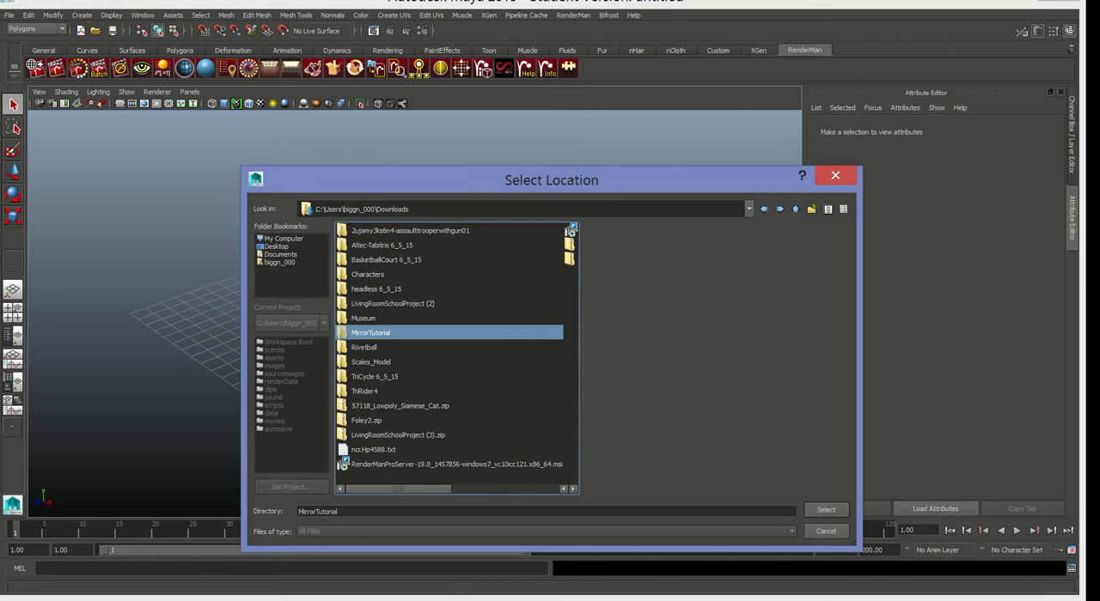
Create the project in the MirrorTutorial folder and set New_Project as the current project.
click(824, 511)
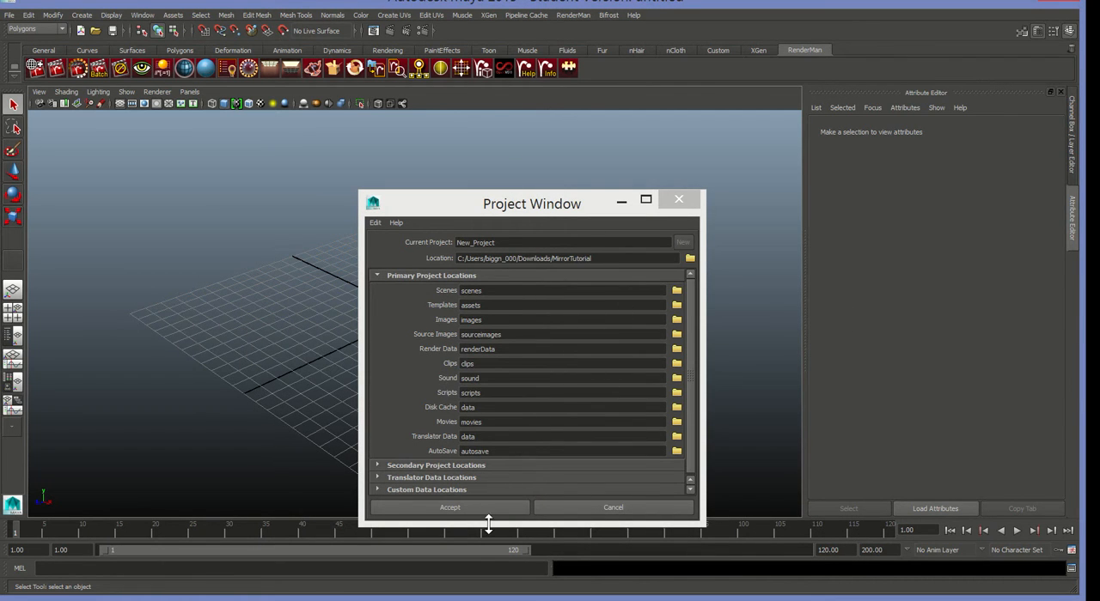
click(487, 508)
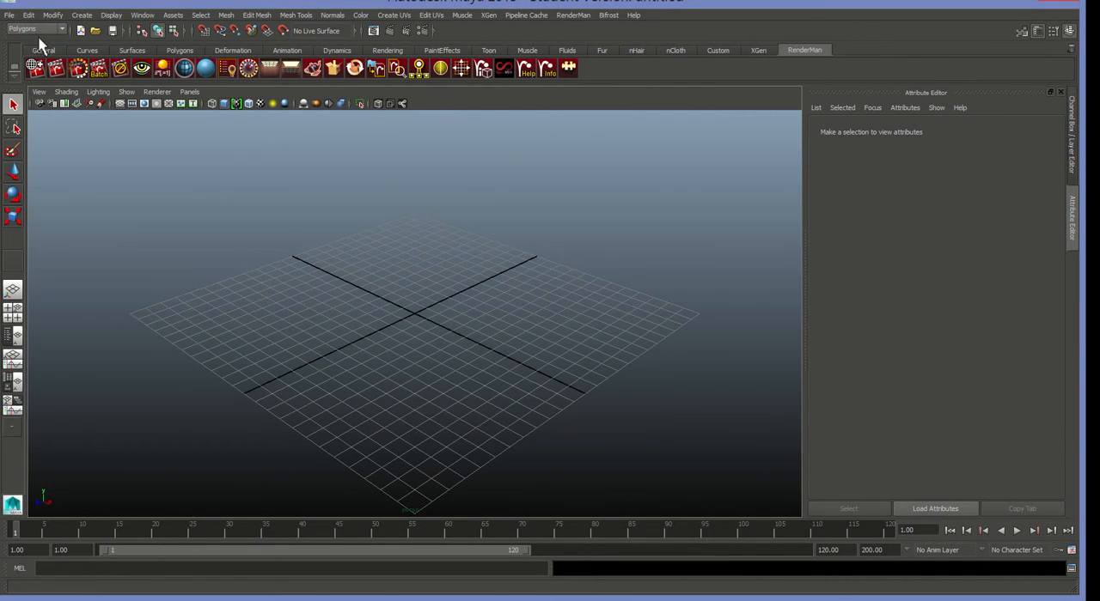
click(8, 15)
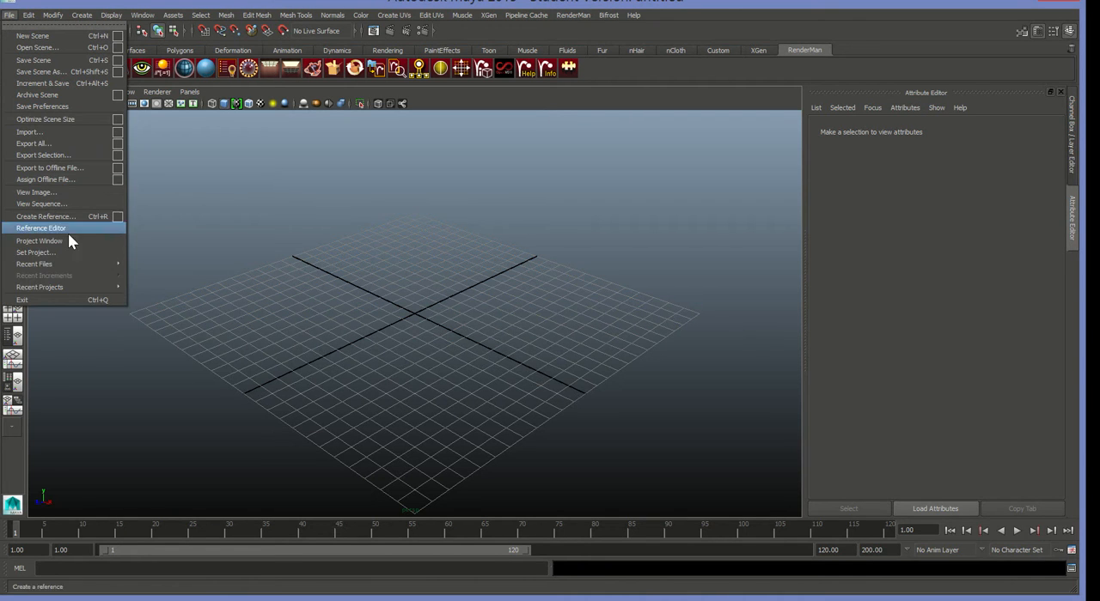
click(38, 253)
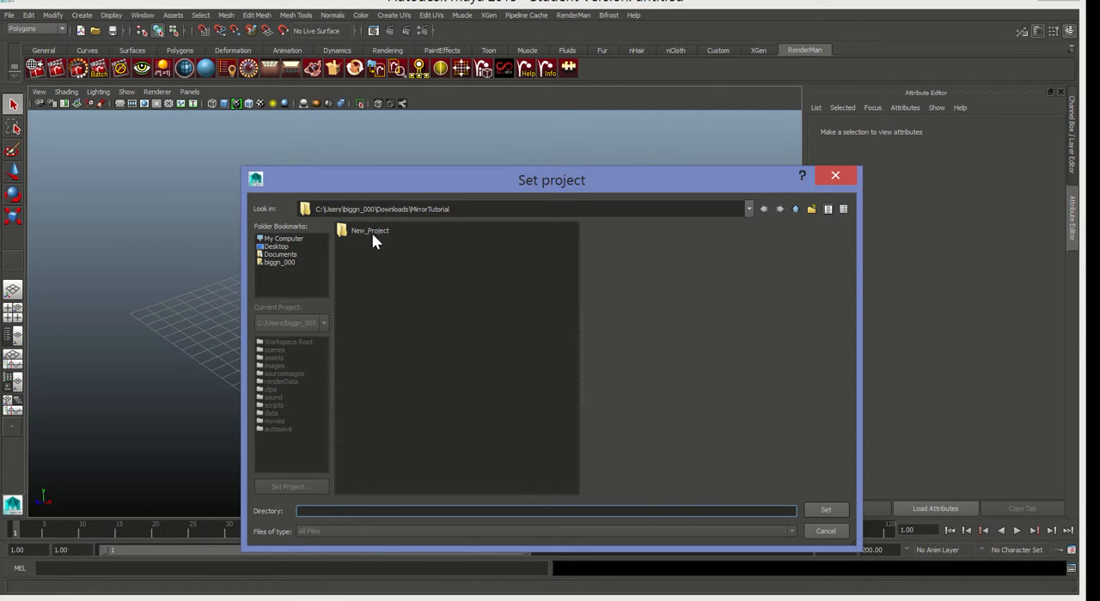
click(372, 238)
click(825, 509)
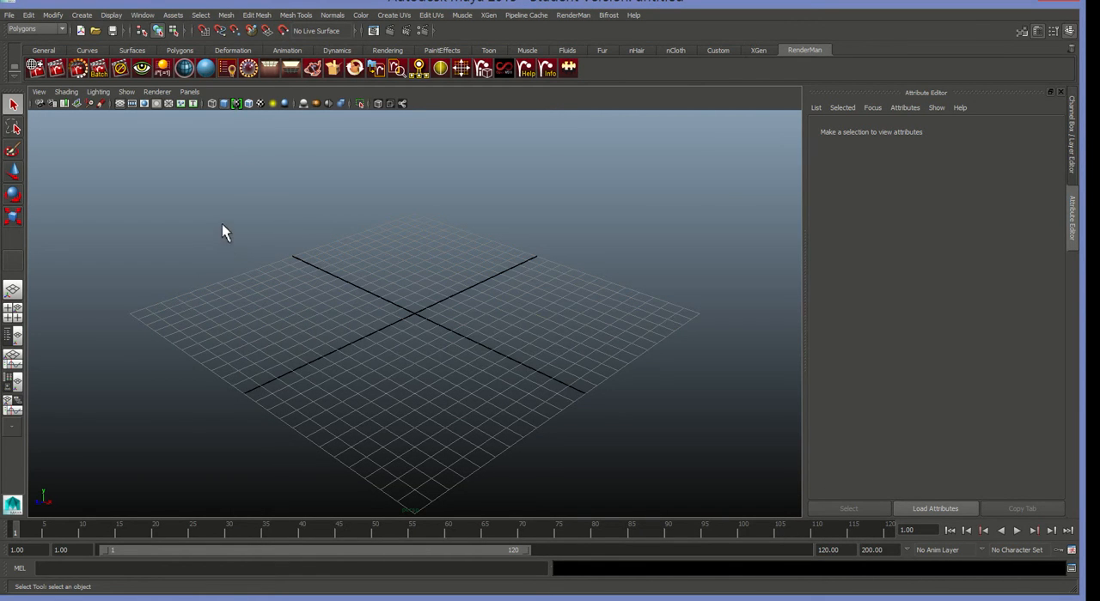
Draw a polygon cube interactively on the grid near the origin.
click(78, 15)
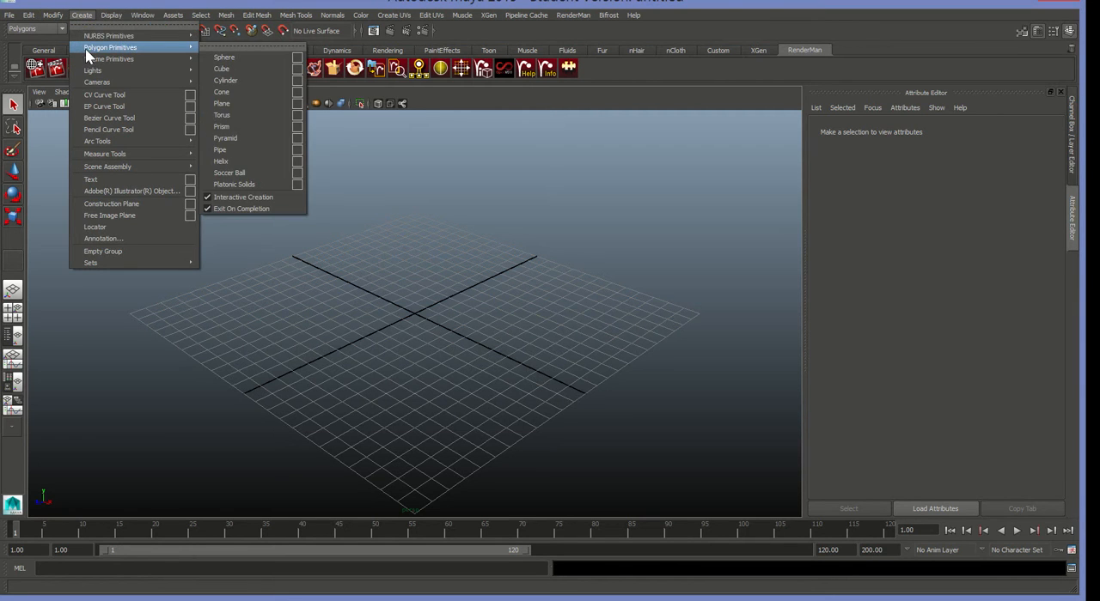
mouse_move(96, 50)
click(222, 69)
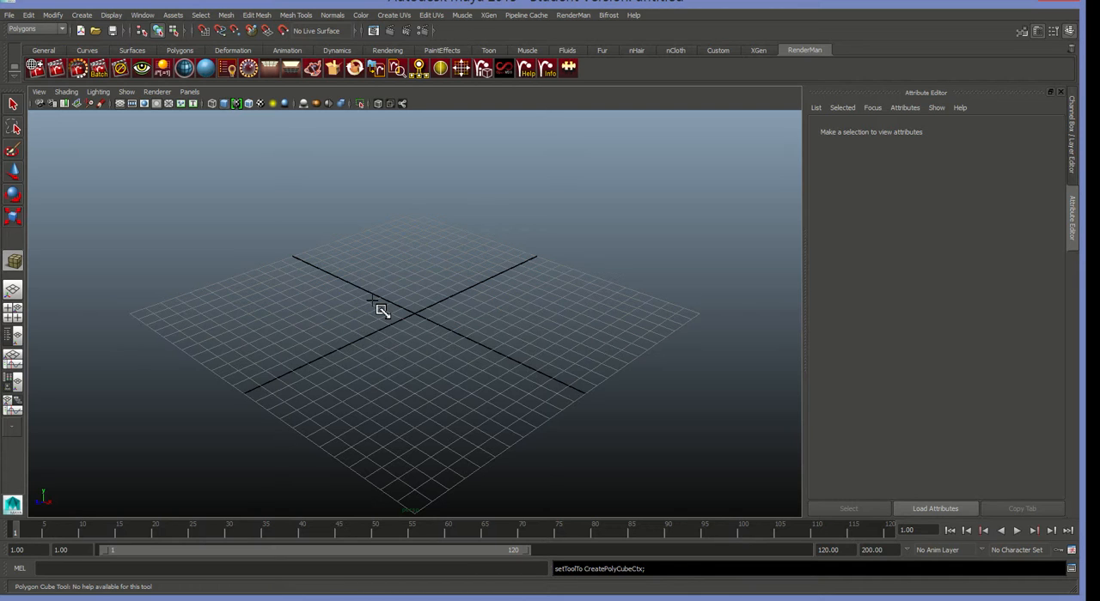
drag(382, 309, 400, 328)
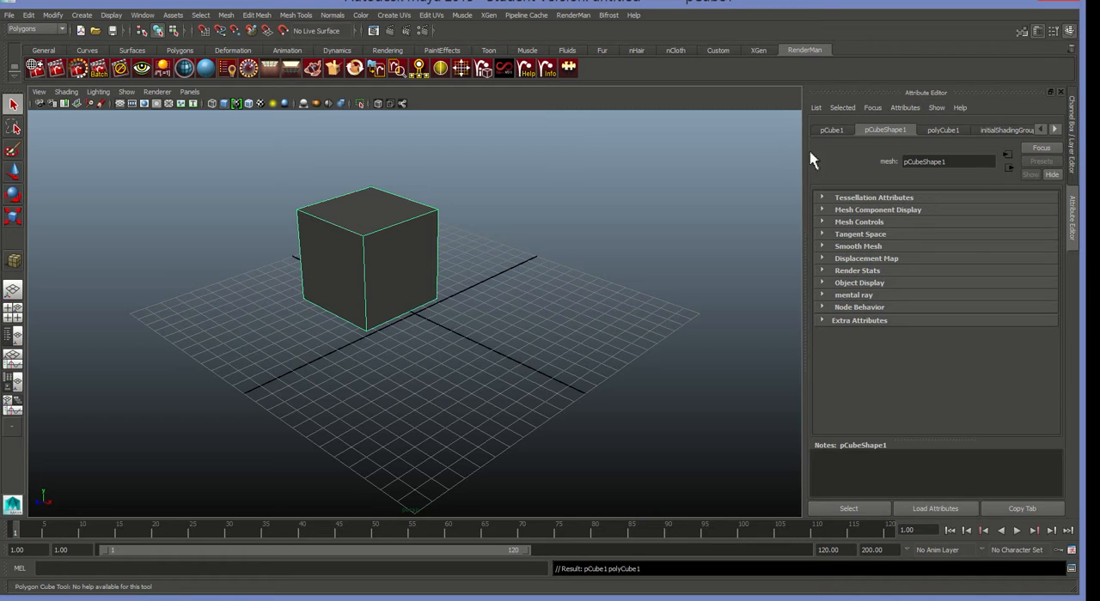
Centre the cube at the origin by setting its Translate X, Y and Z to 0.
click(1072, 129)
double_click(1038, 142)
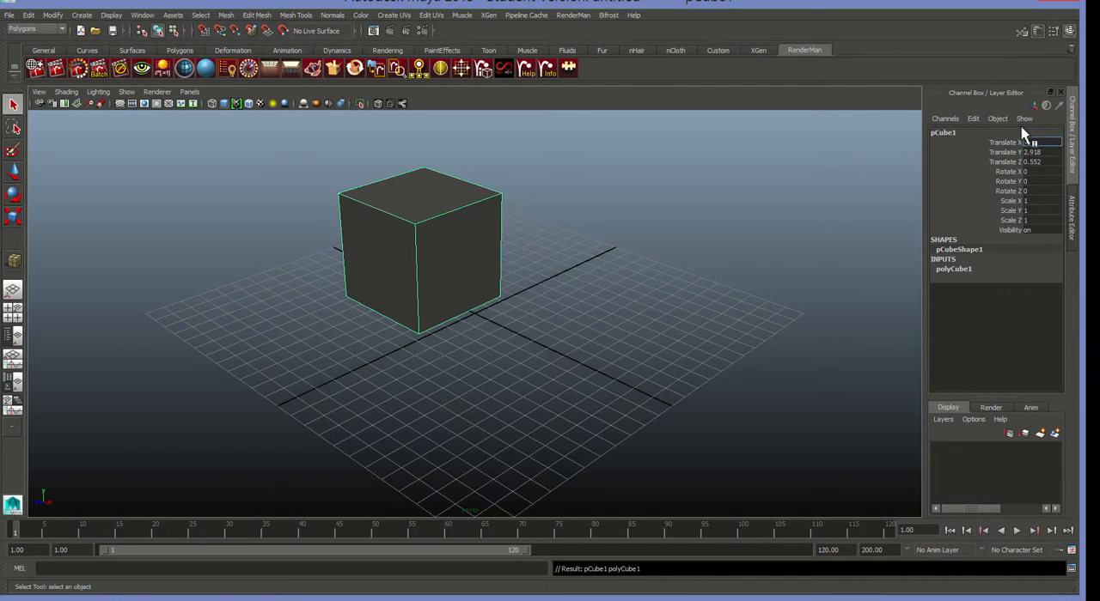
text(0)
key(Return)
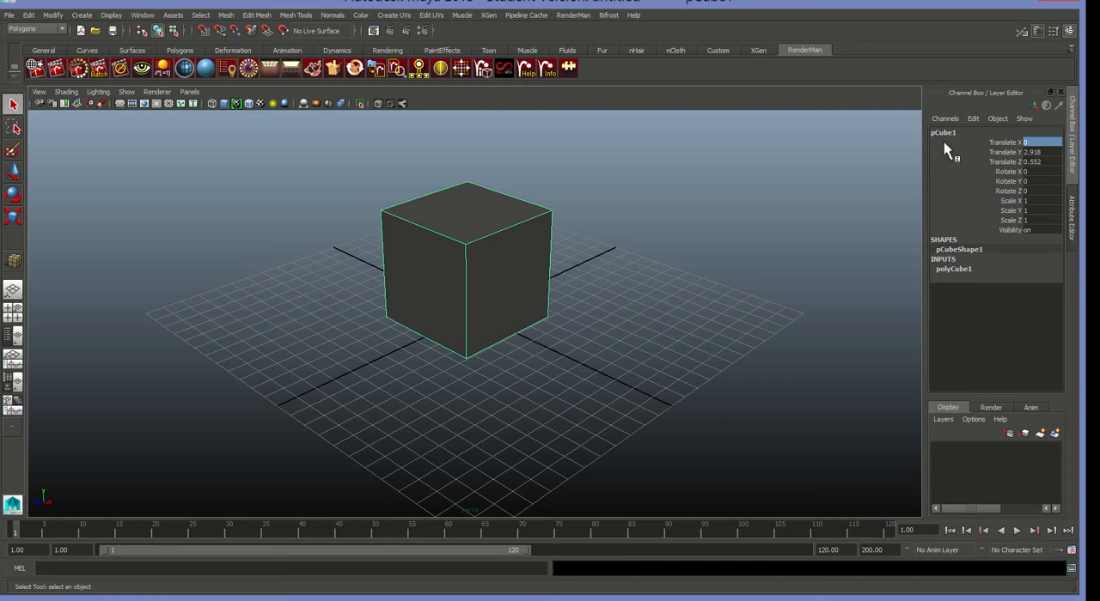
double_click(1036, 152)
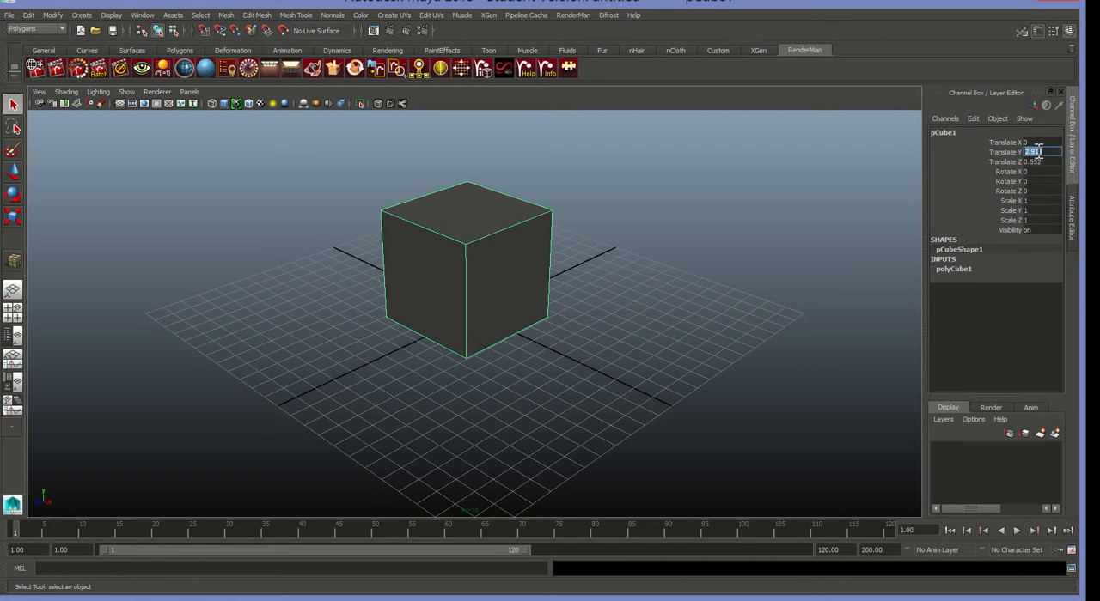
key(Return)
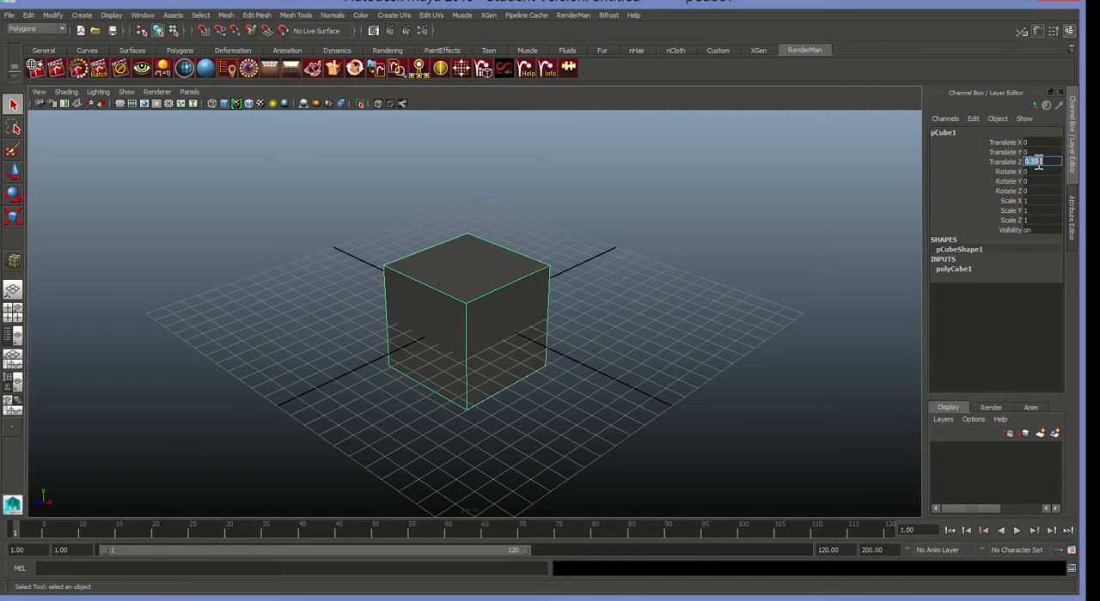
text(0)
key(Return)
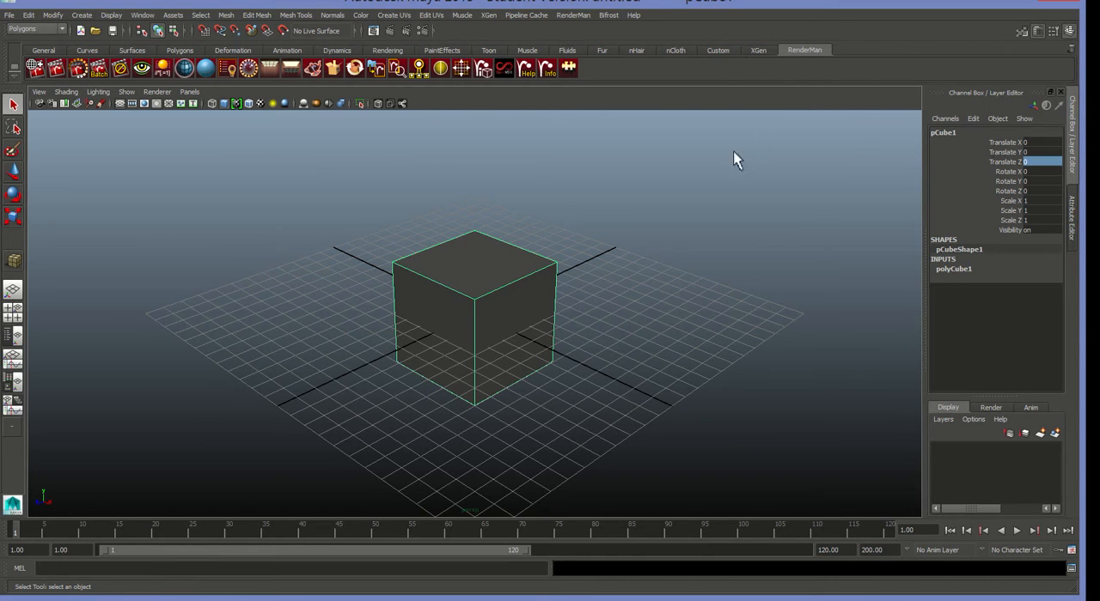
Hide the grid in the perspective view and switch to the four-view layout.
click(120, 104)
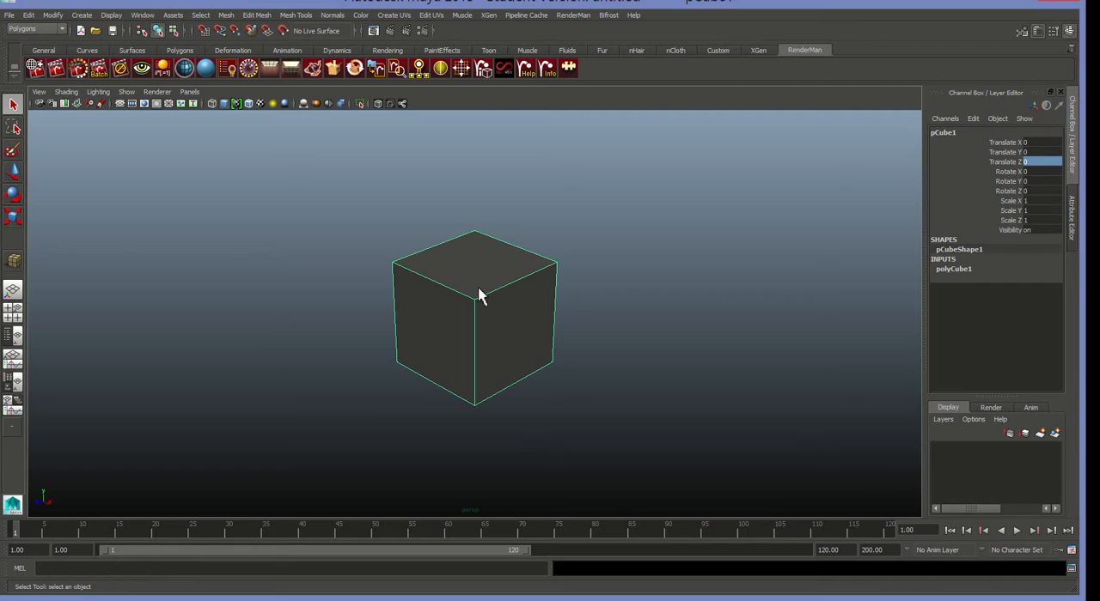
alt+drag(479, 291, 458, 298)
key(space)
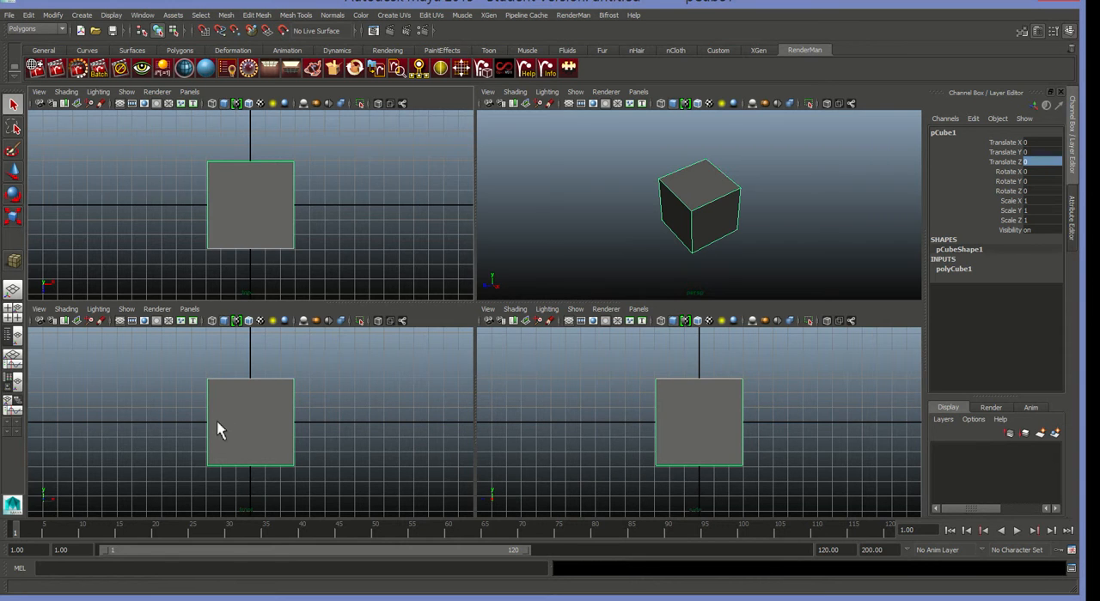
Insert a vertical edge loop through the cube in the maximised front view and align it with the centre line.
key(space)
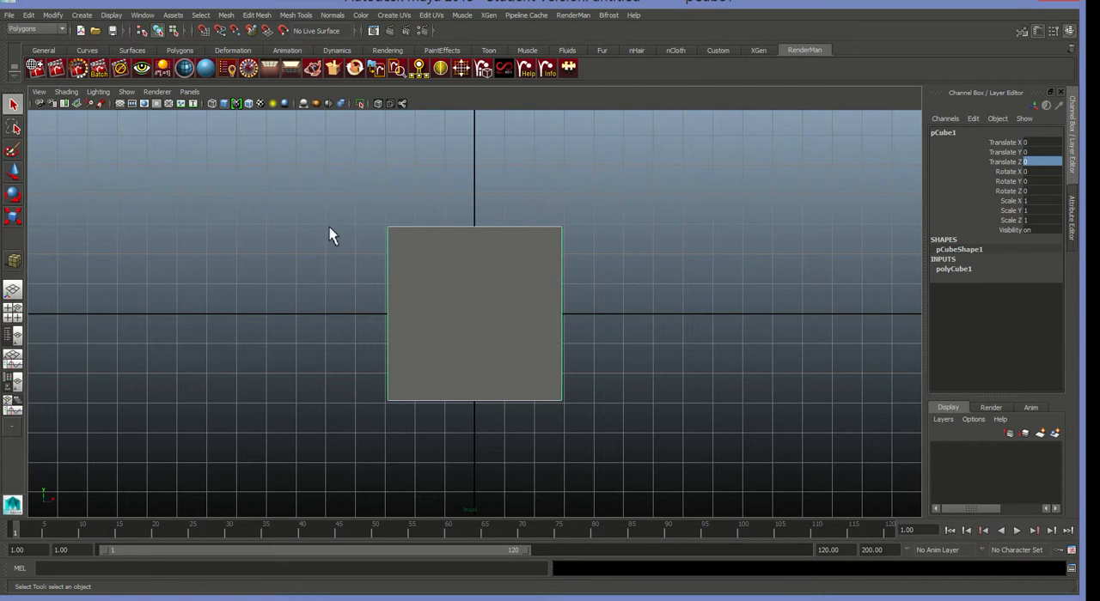
right_click(514, 264)
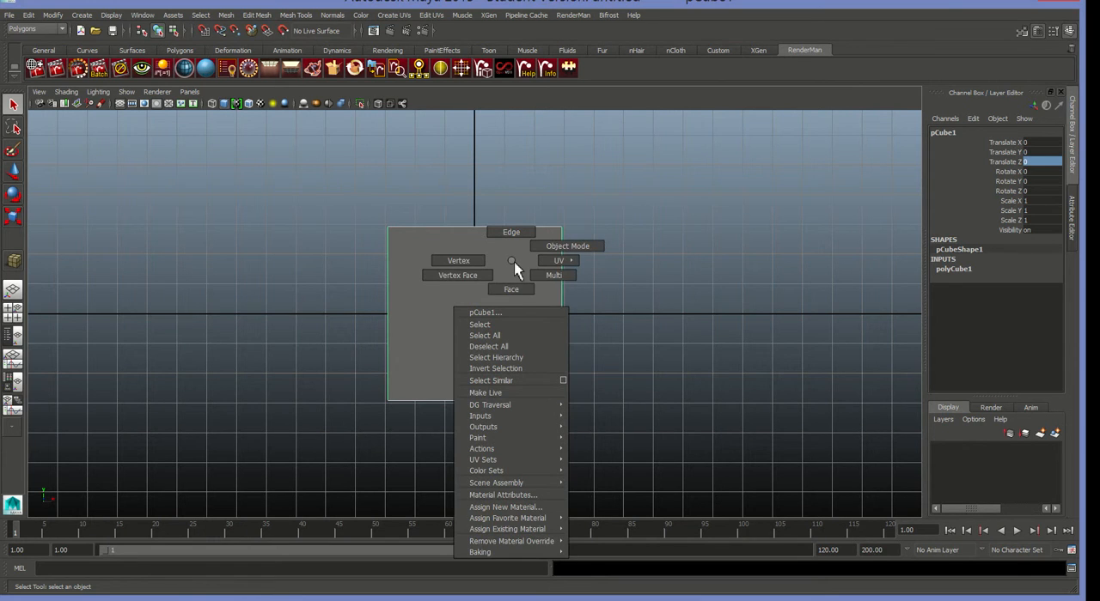
click(517, 289)
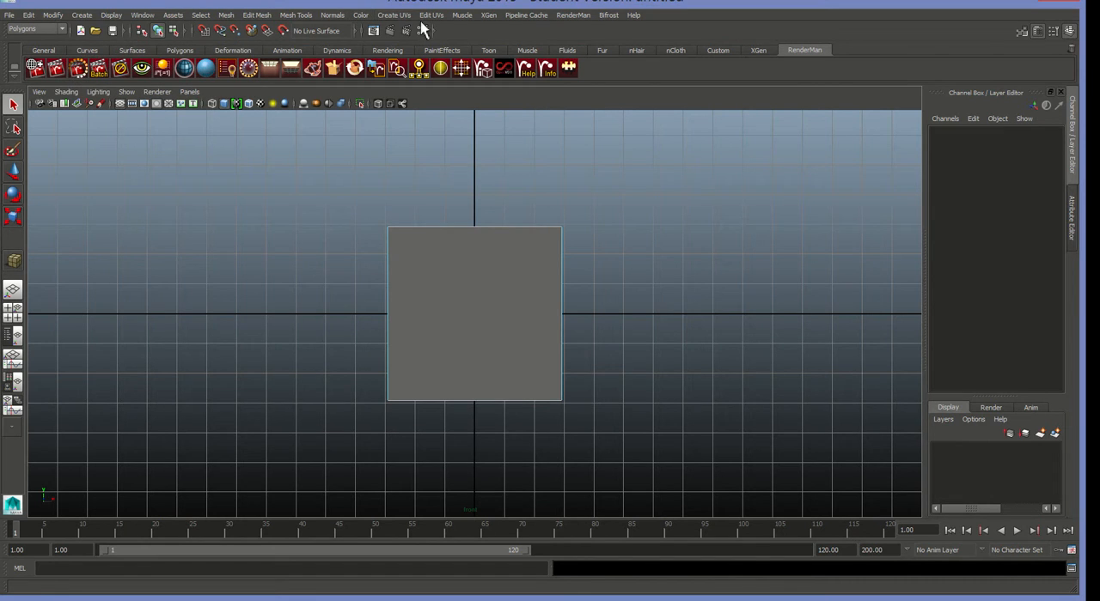
click(296, 16)
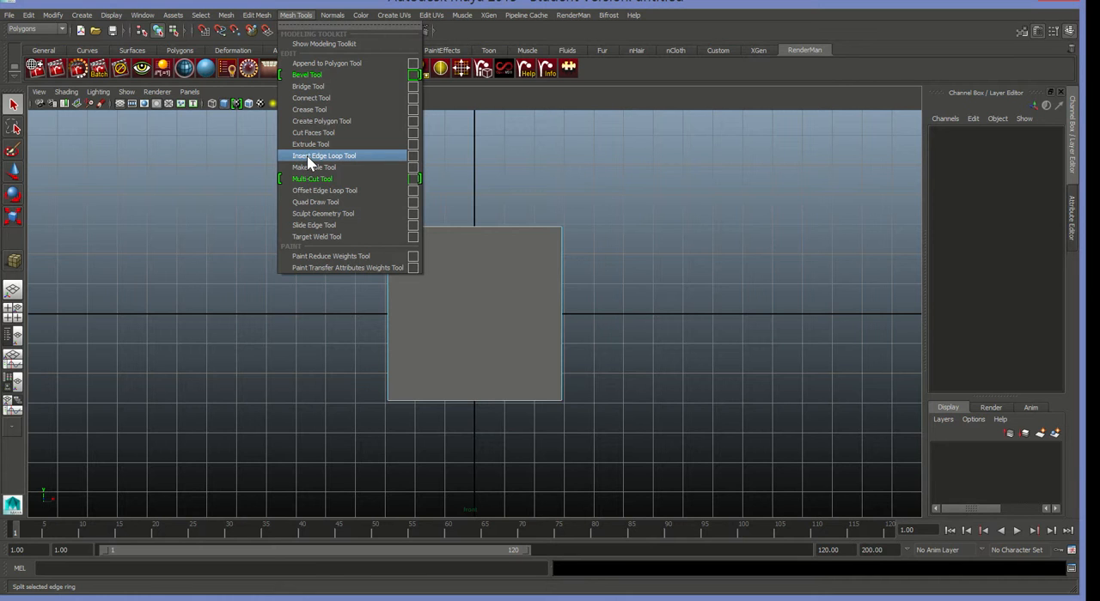
click(307, 155)
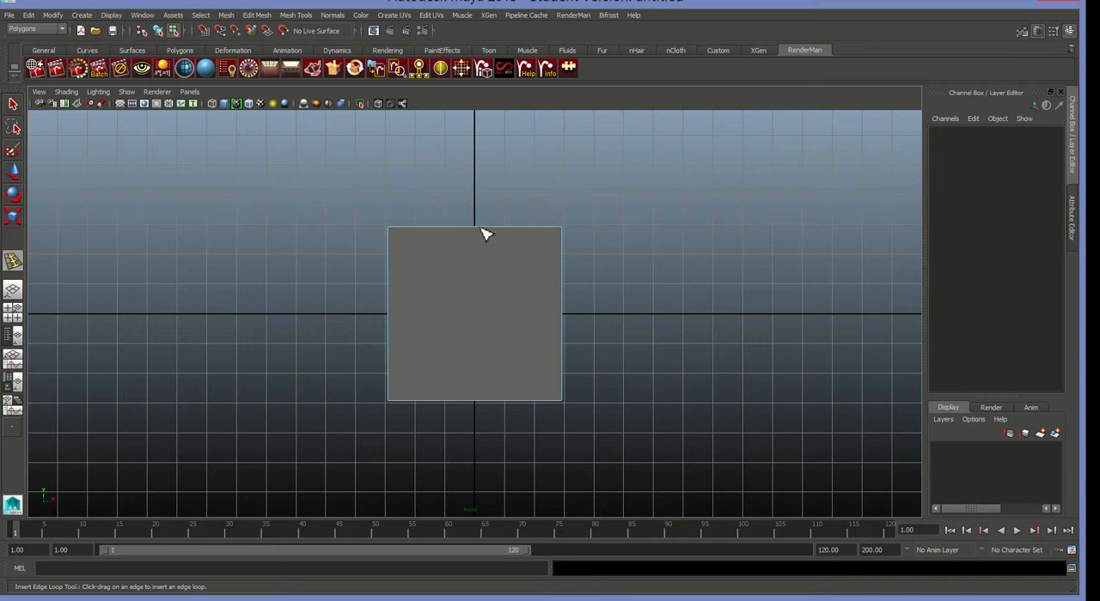
drag(482, 237, 481, 257)
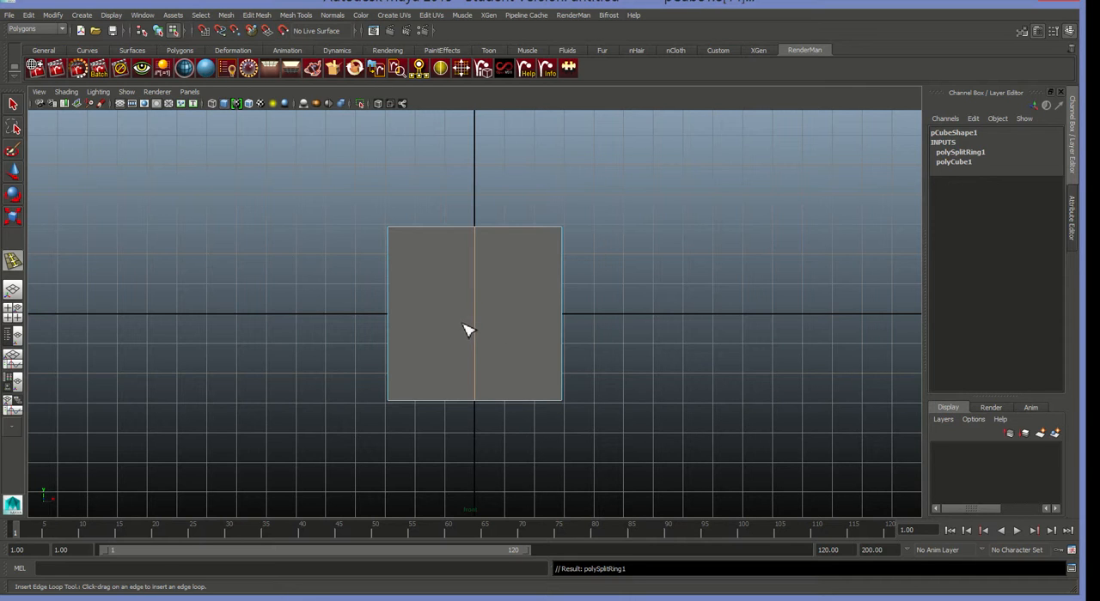
click(17, 174)
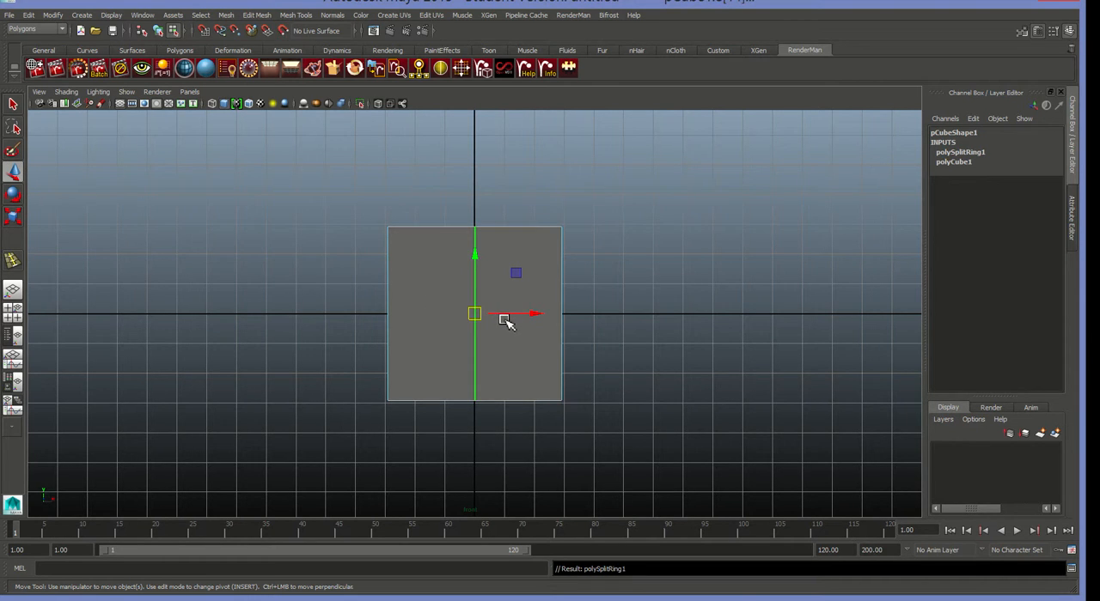
mouse_move(473, 320)
mouse_down()
mouse_move(535, 318)
mouse_move(456, 319)
mouse_move(493, 316)
mouse_move(484, 320)
mouse_up()
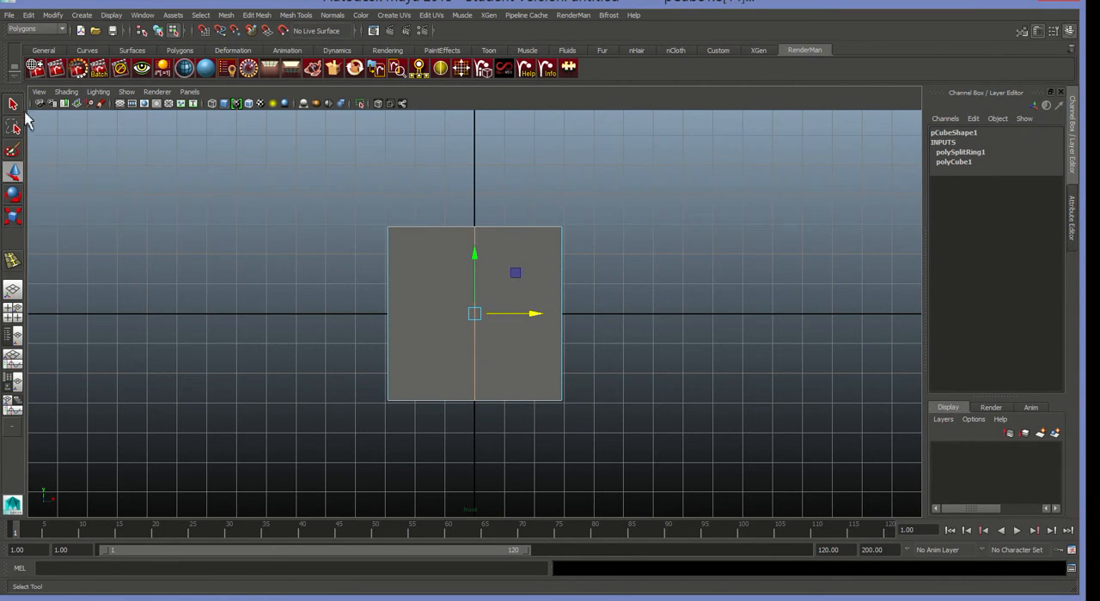
Select all faces on the negative X half of the cube and delete them.
click(14, 107)
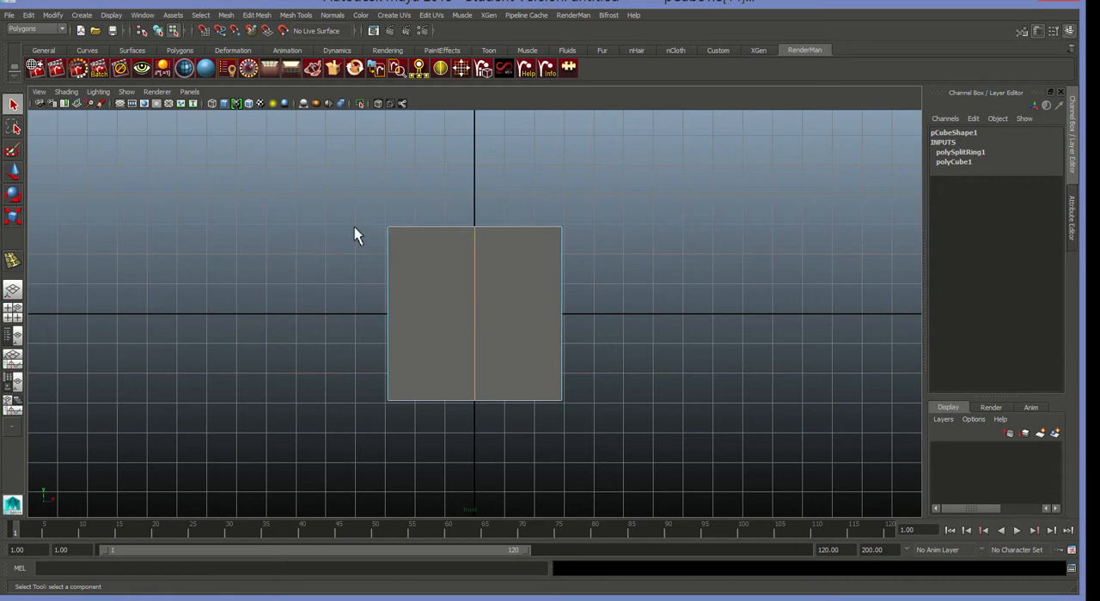
drag(330, 175, 439, 443)
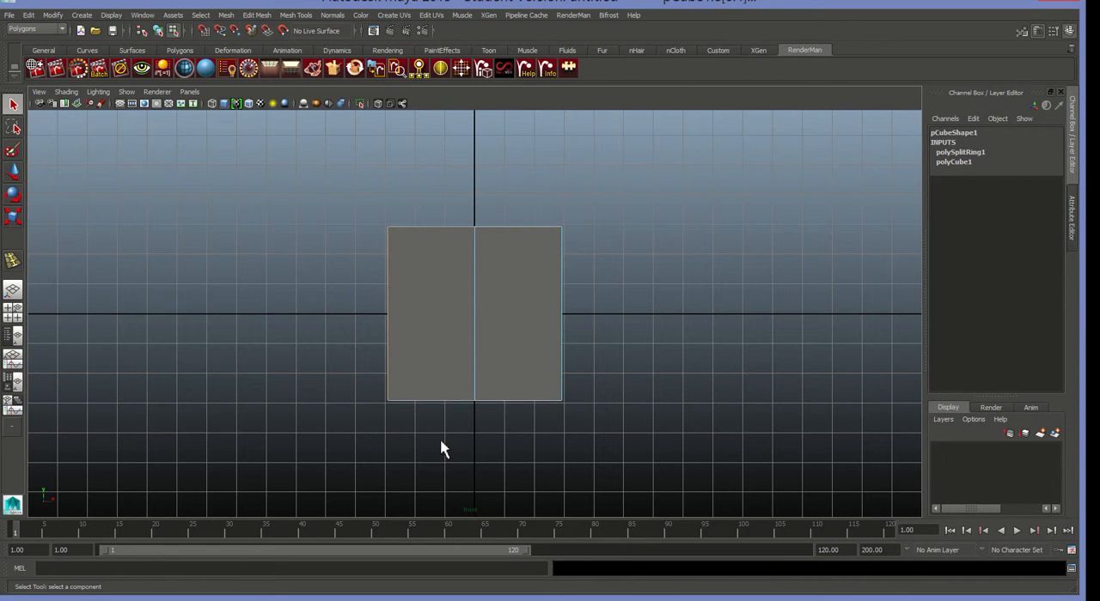
right_click(434, 326)
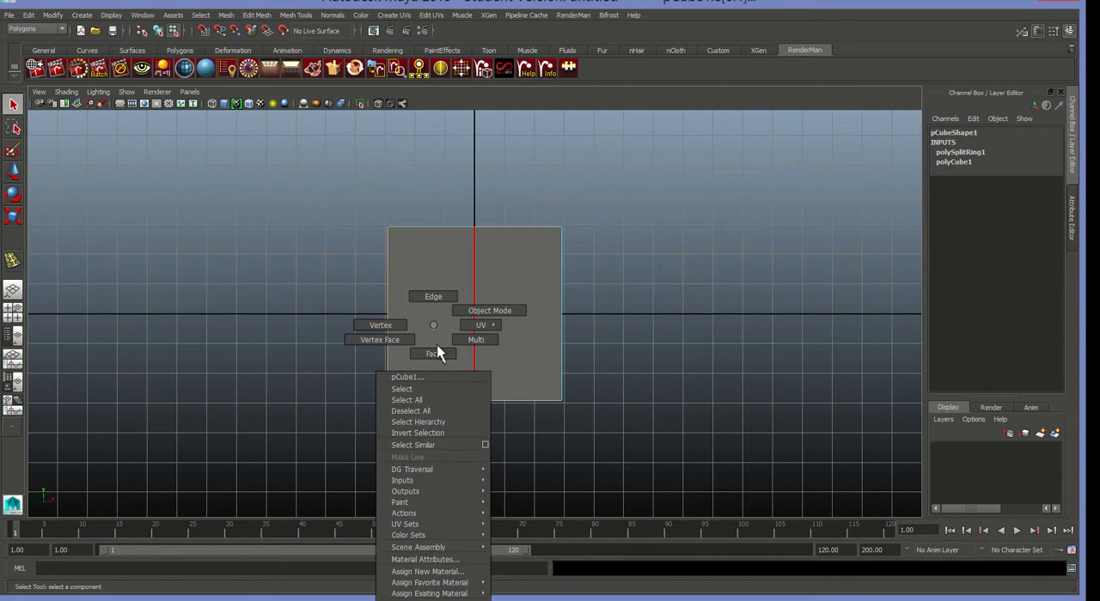
click(438, 352)
drag(281, 149, 433, 440)
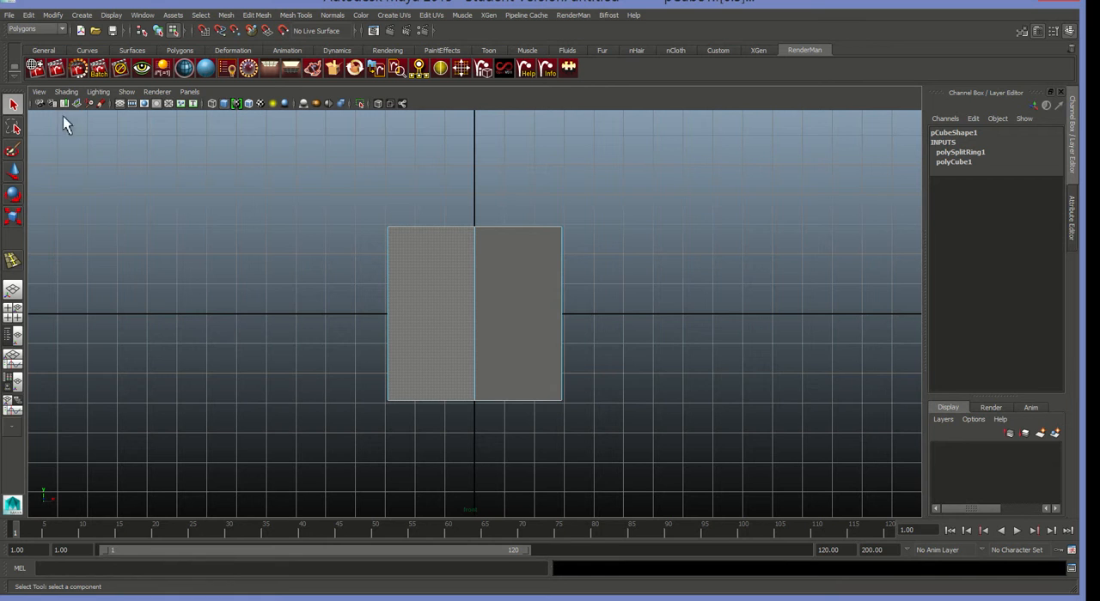
click(28, 14)
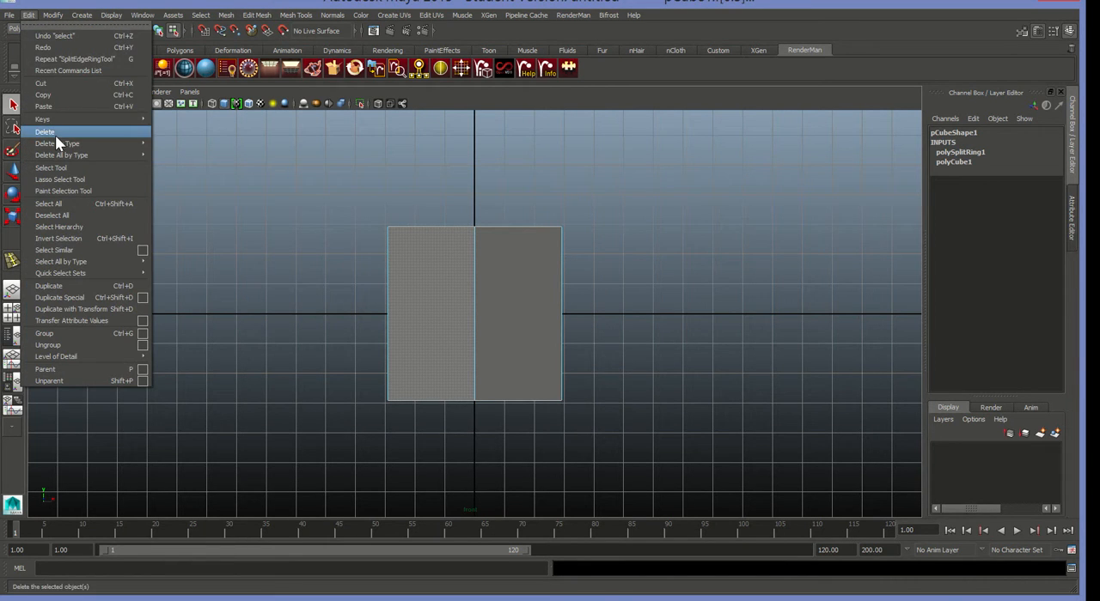
click(44, 132)
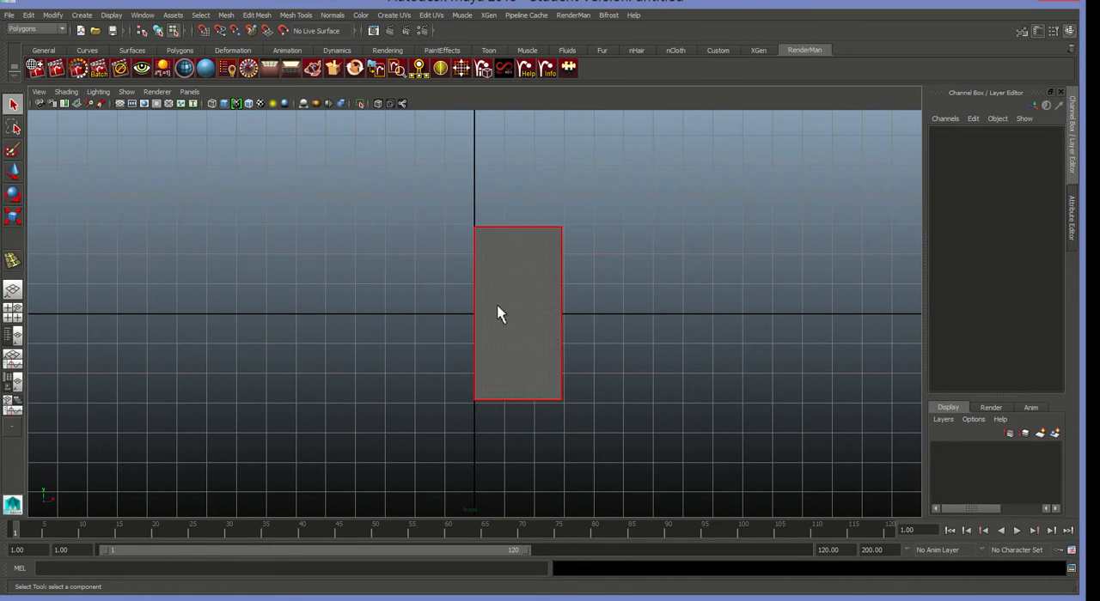
Save the scene as MirrorTutorial in Maya Binary format in the project's scenes folder.
click(9, 16)
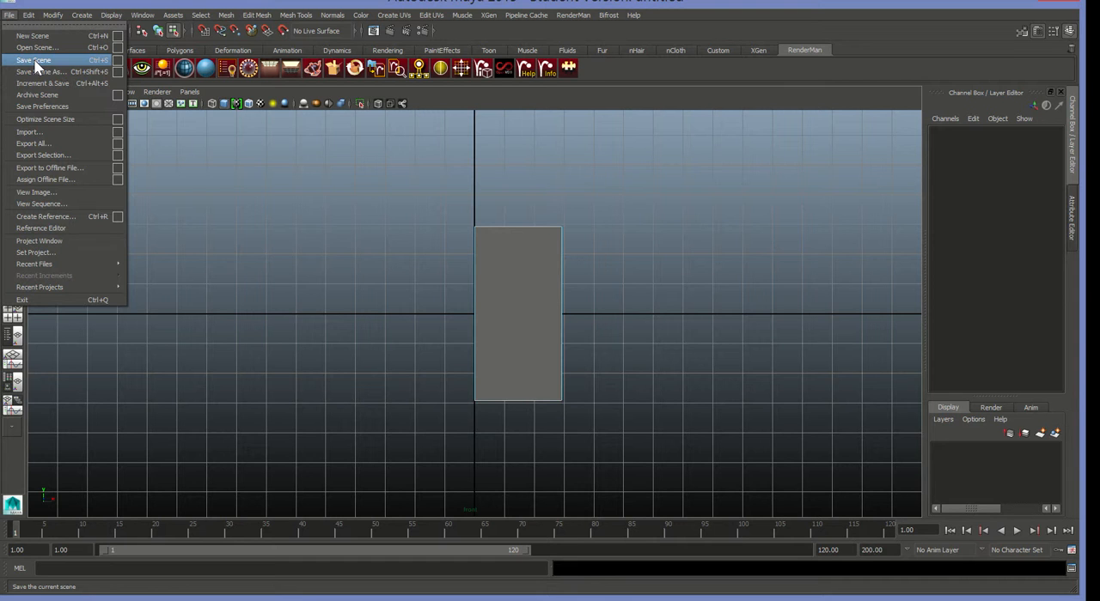
click(36, 62)
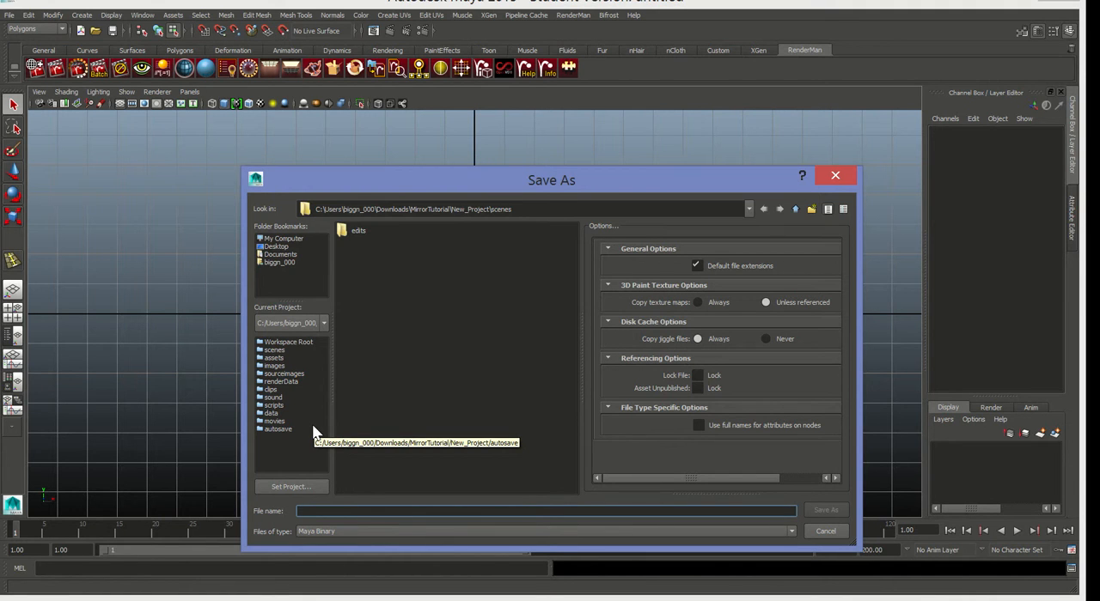
text(Mirror)
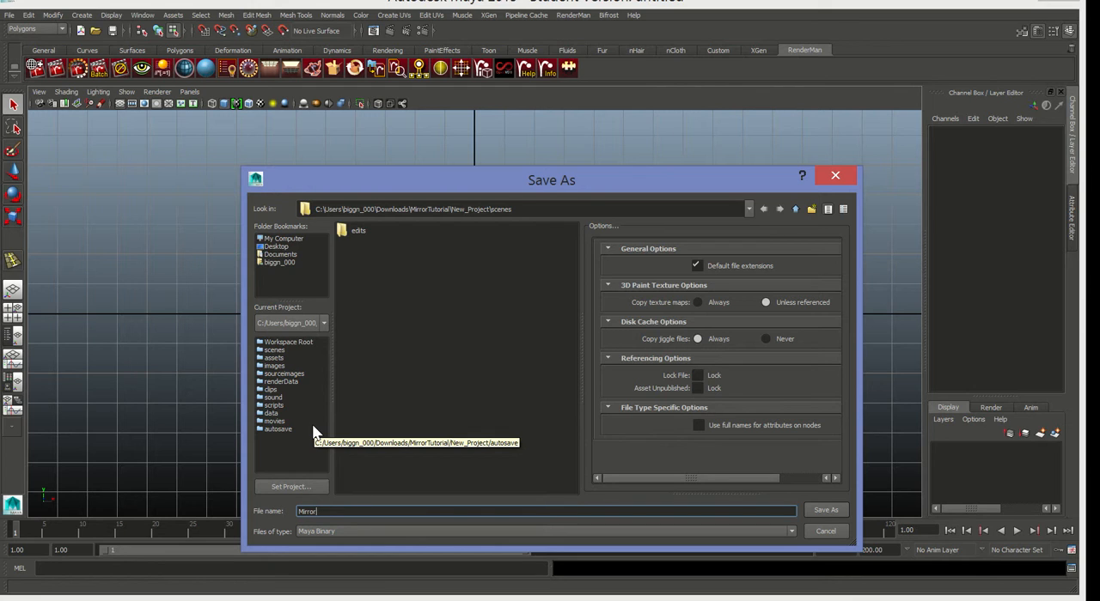
text(Tutorial)
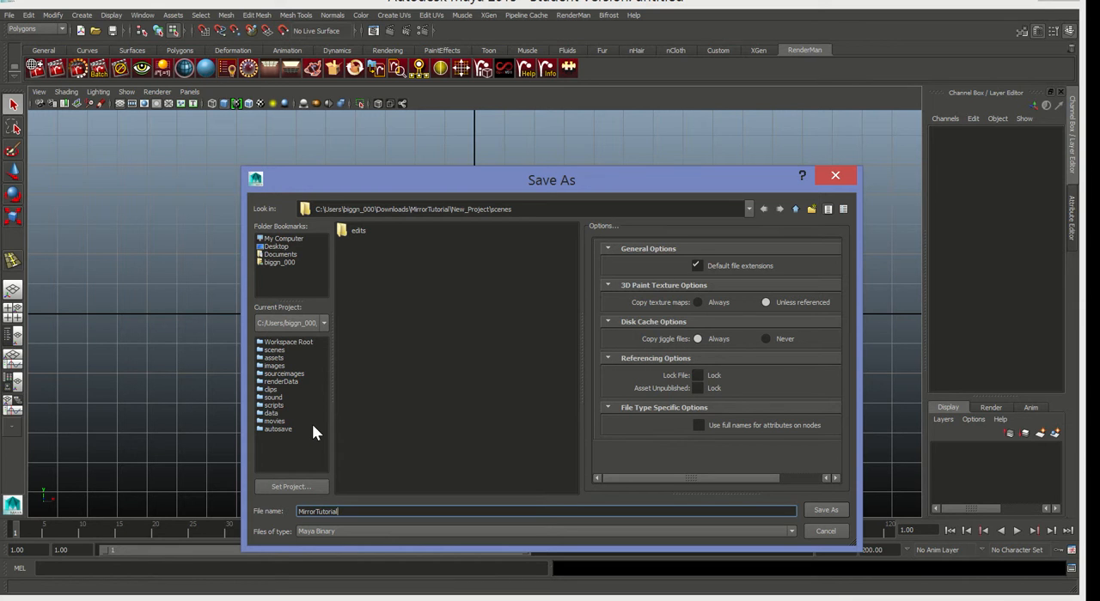
click(823, 512)
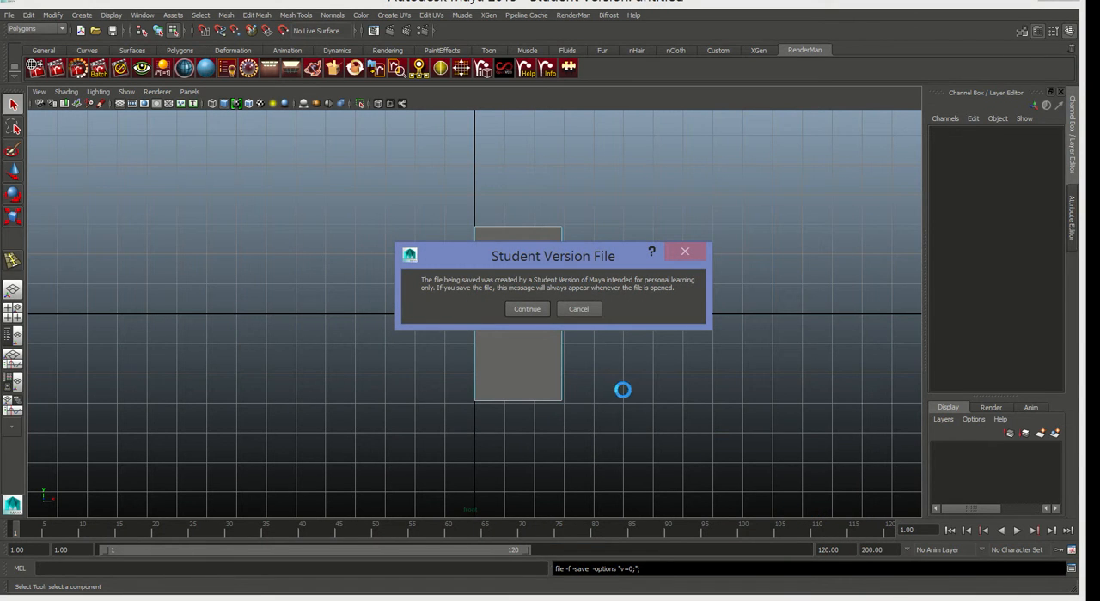
click(534, 311)
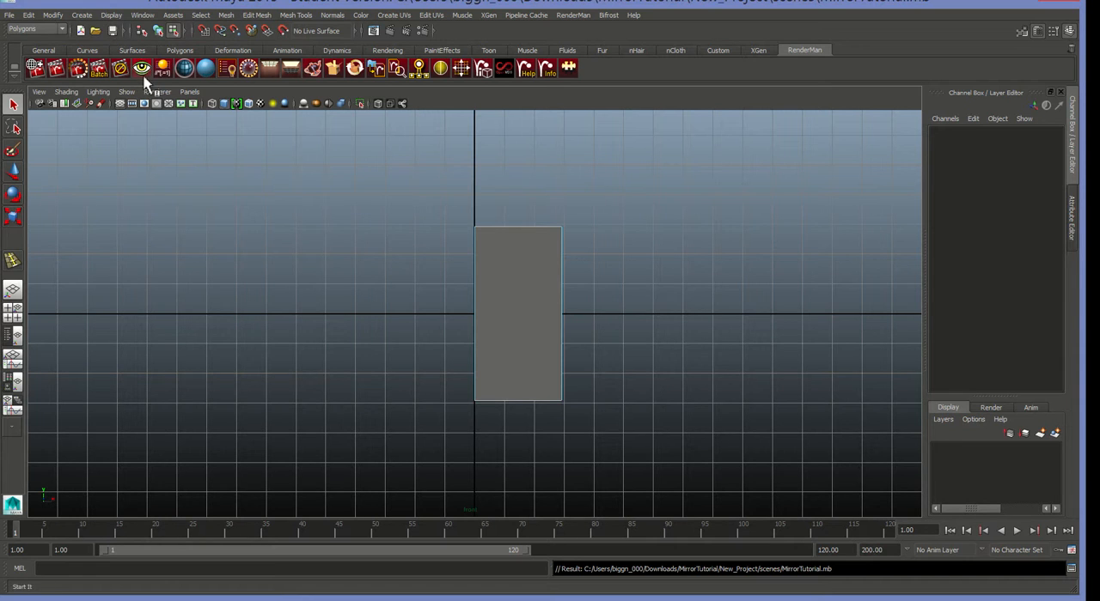
Try to delete the construction history of the half cube.
click(28, 19)
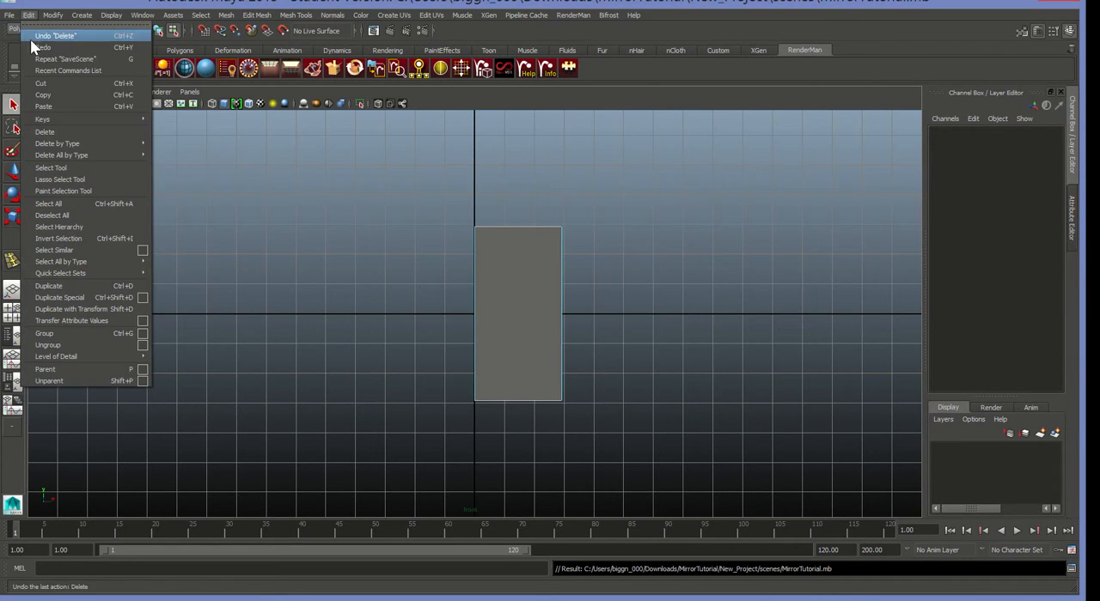
mouse_move(68, 146)
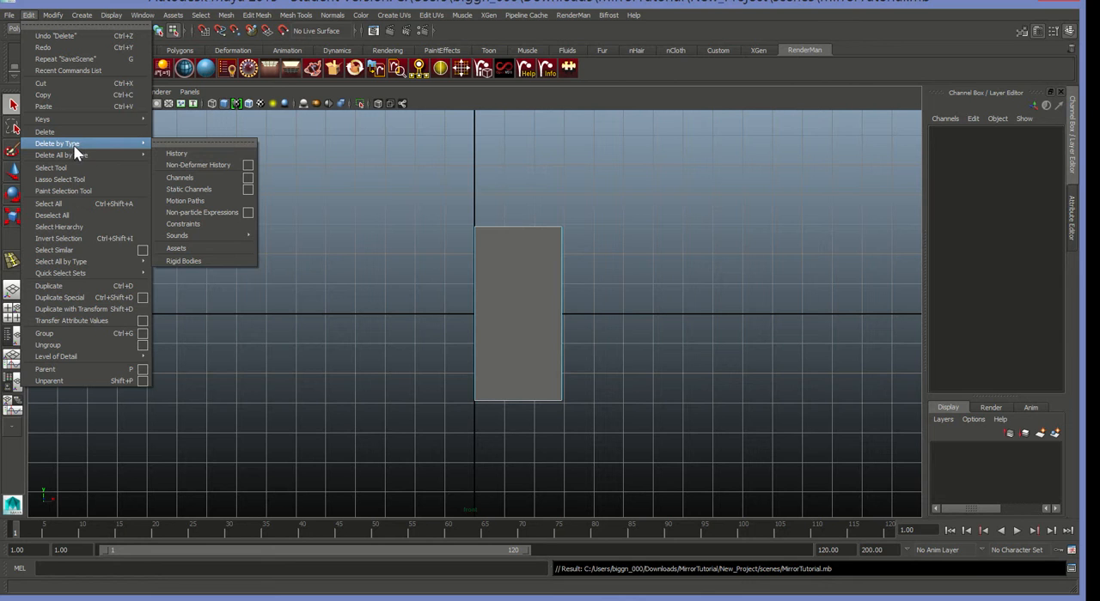
click(177, 154)
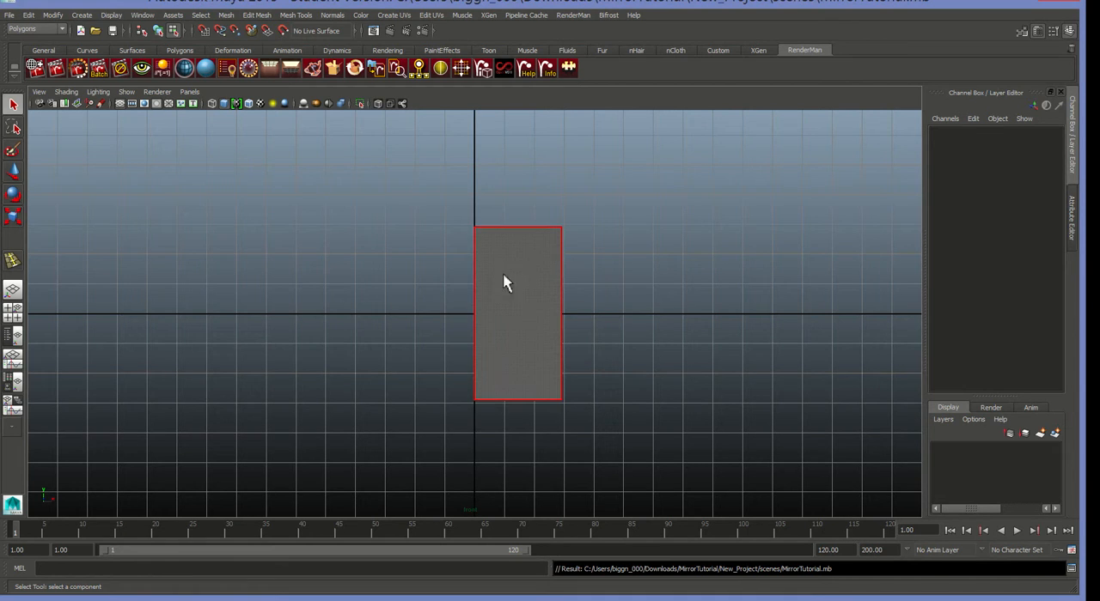
Return the half cube to object mode, select it and freeze its transformations.
click(52, 16)
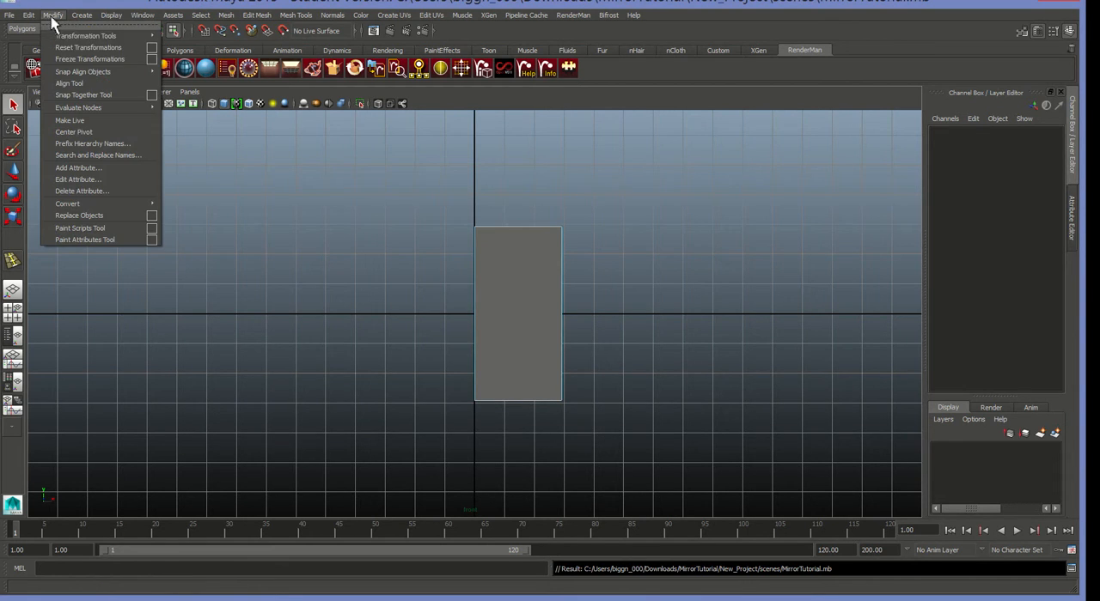
click(79, 58)
right_drag(545, 315, 579, 302)
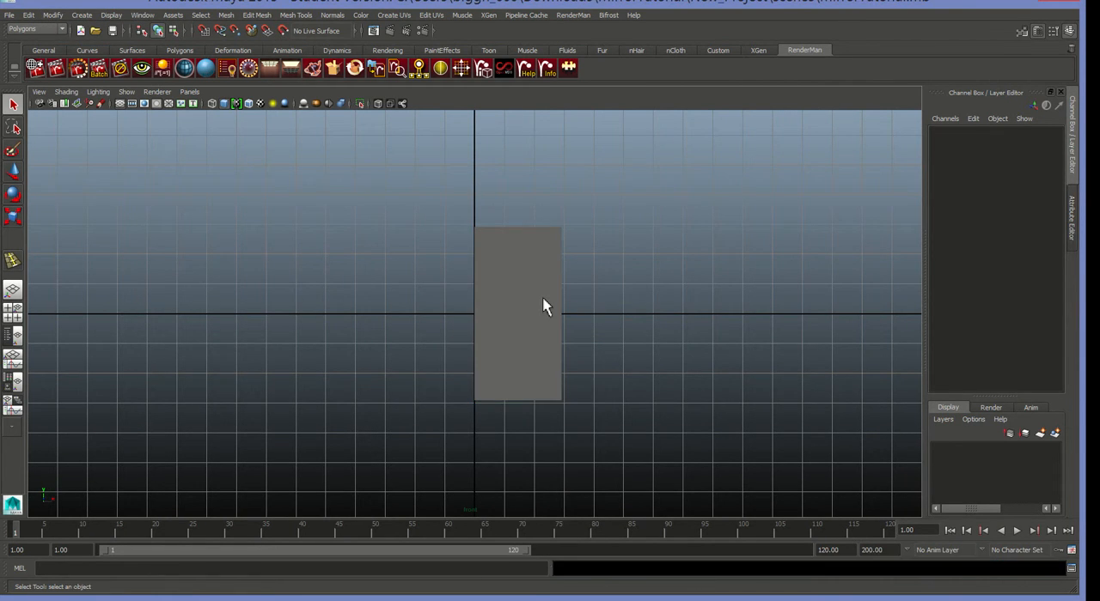
click(543, 299)
click(60, 15)
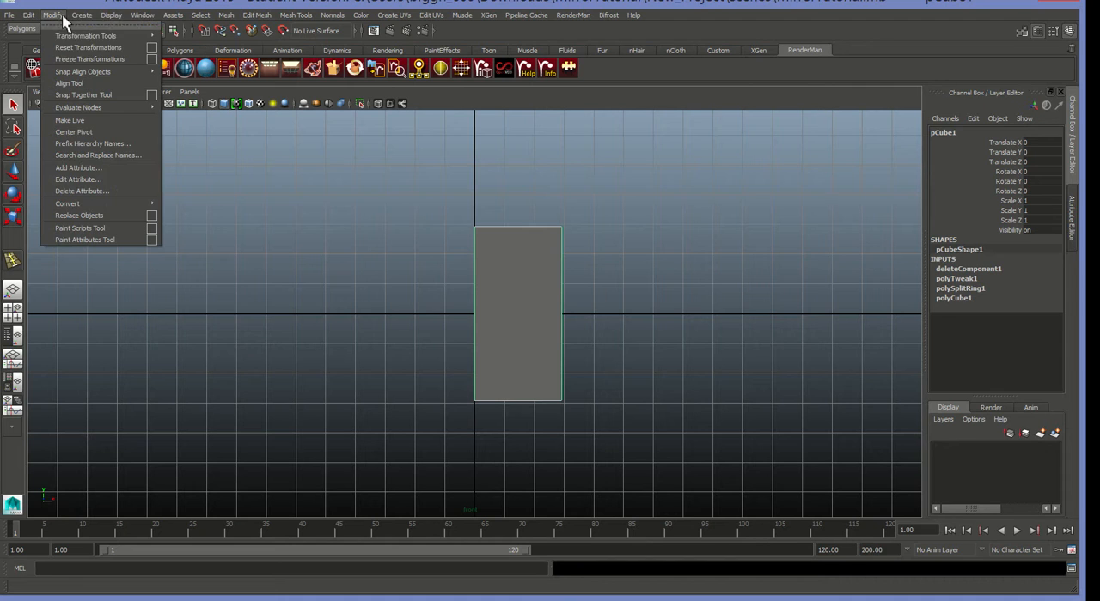
click(92, 59)
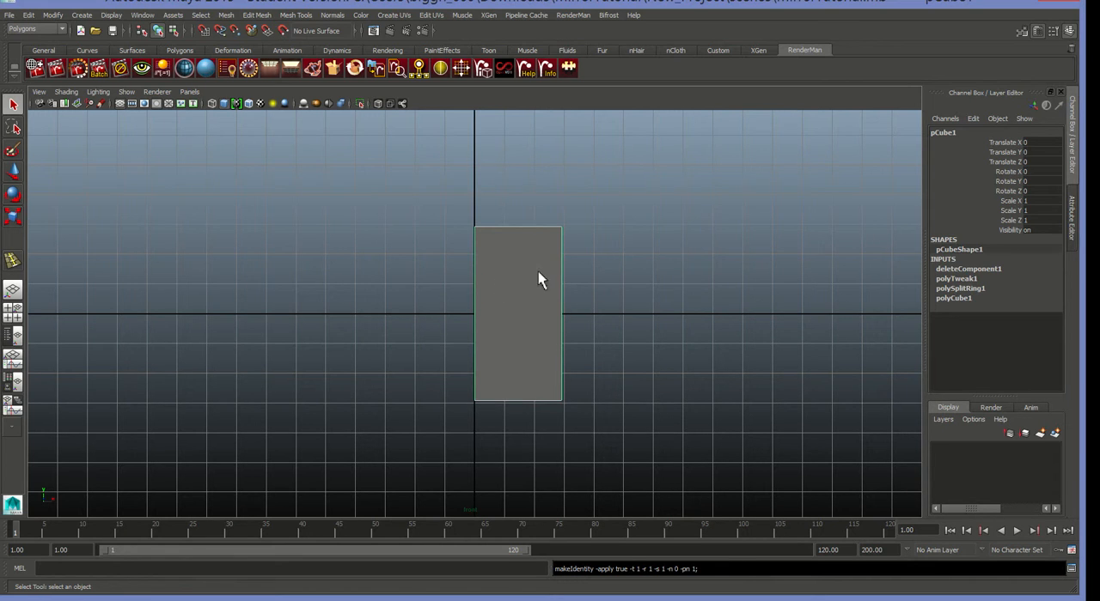
Mirror the half cube with Duplicate Special as one instance, grouped under Parent, with Scale X -1.
click(31, 16)
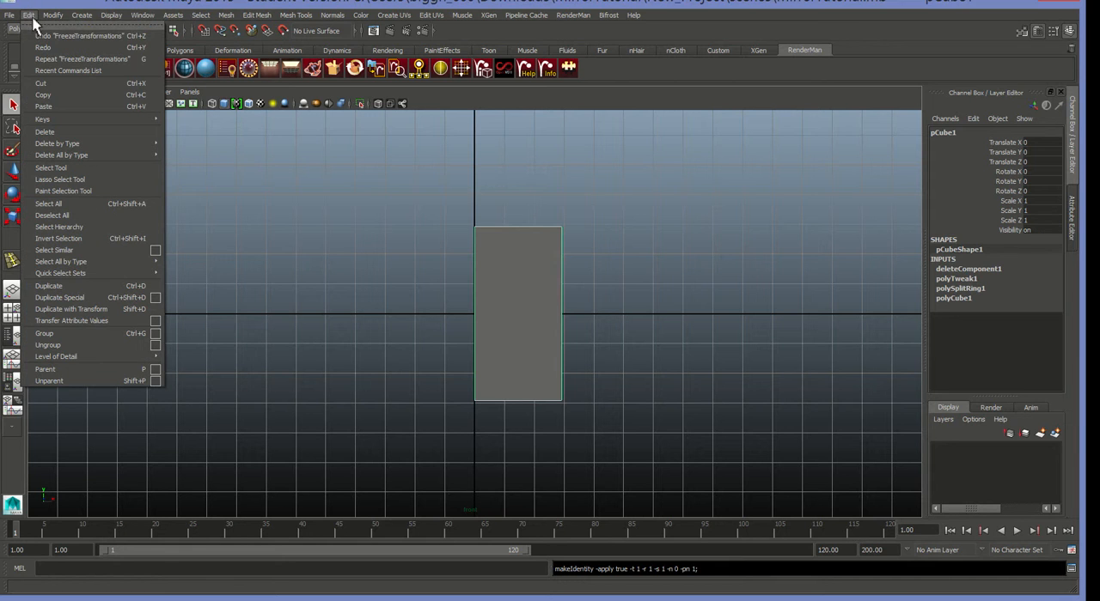
click(156, 297)
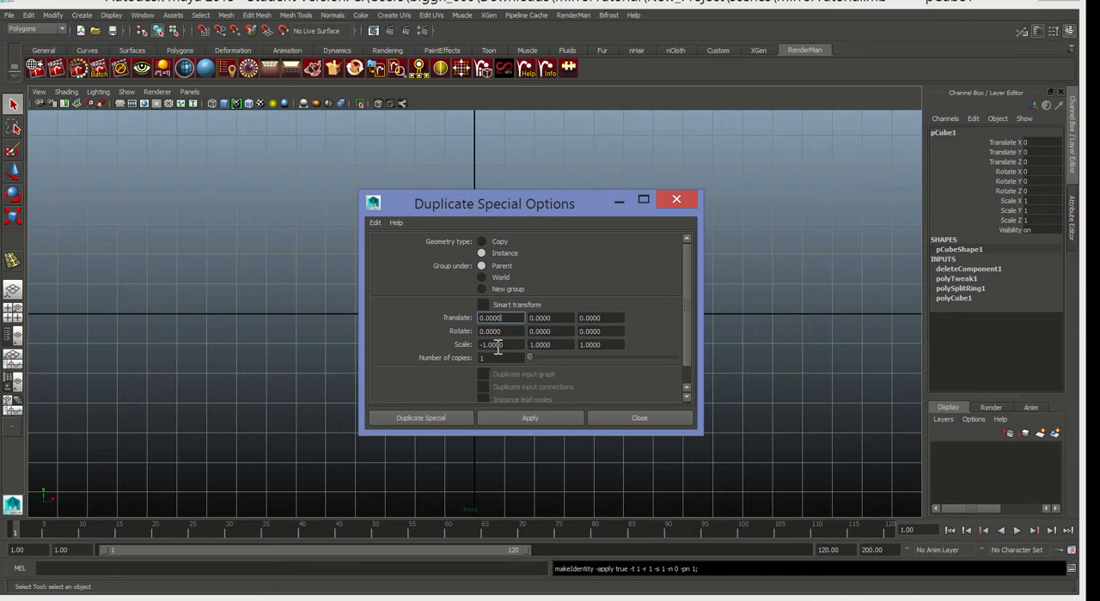
drag(495, 201, 812, 203)
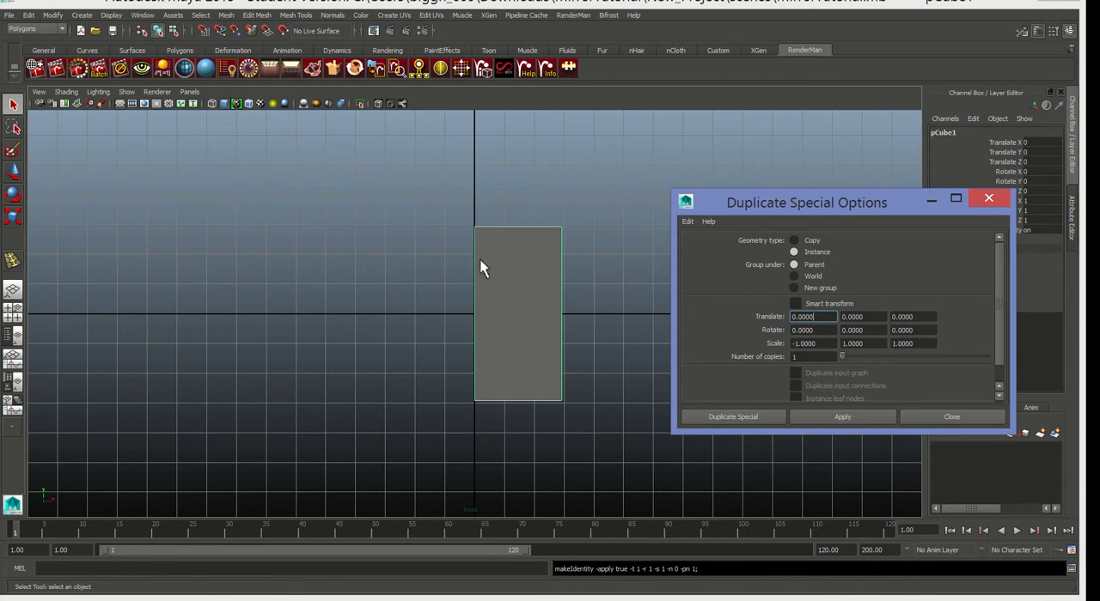
click(842, 418)
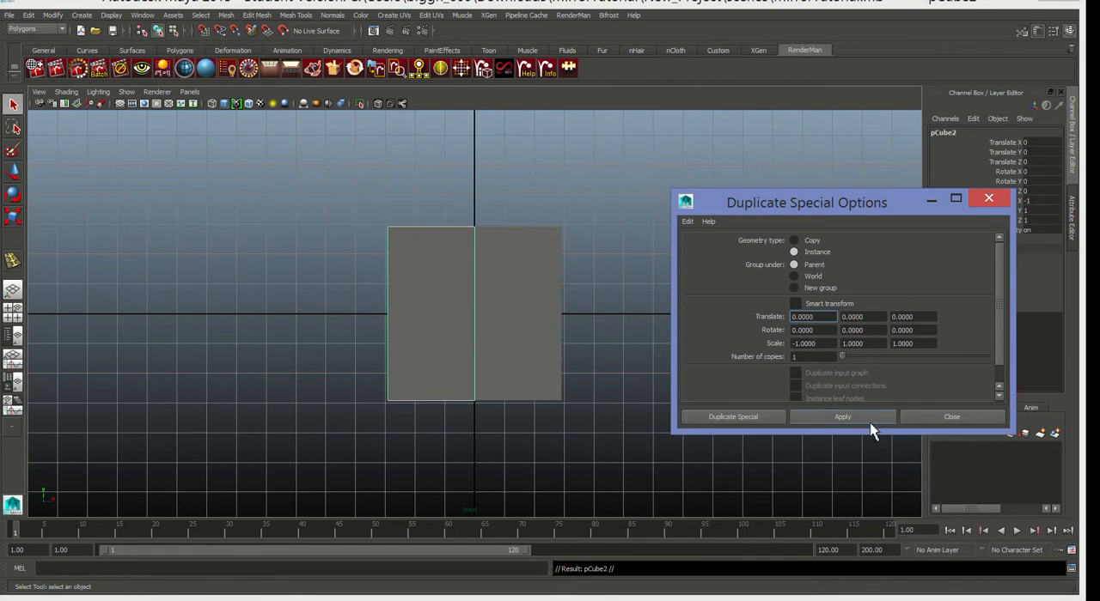
click(925, 421)
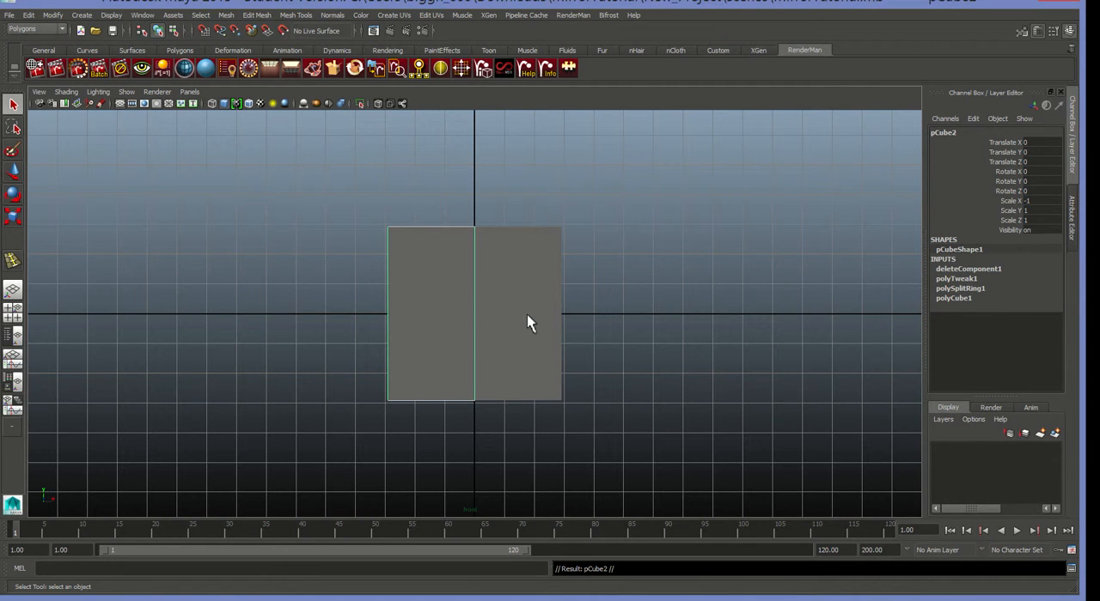
Try moving the original half cube about 4.376 units along X, and undo the move.
click(520, 289)
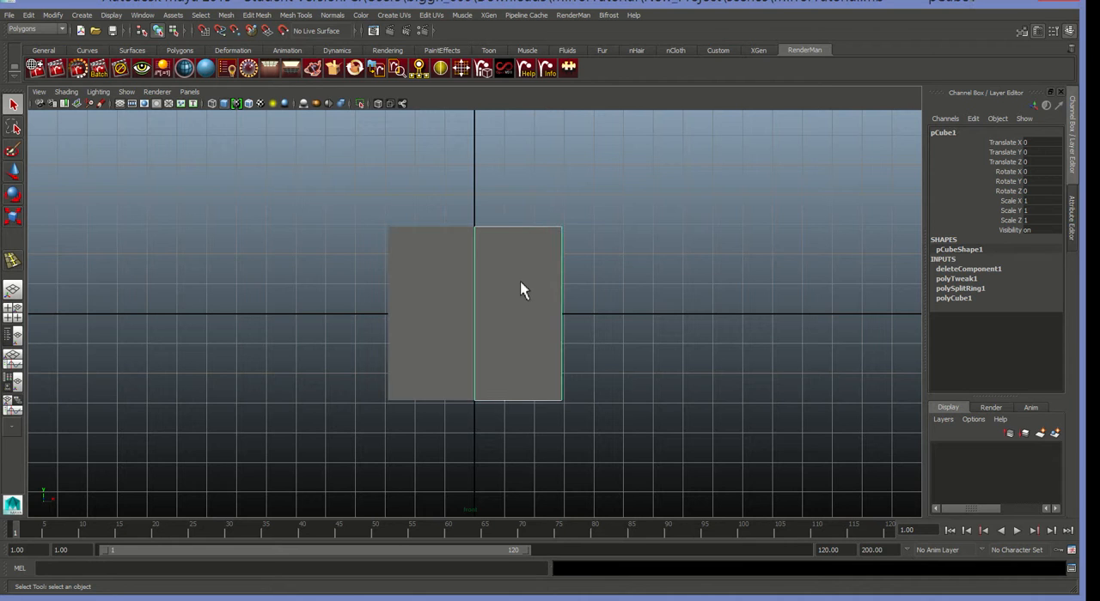
click(16, 175)
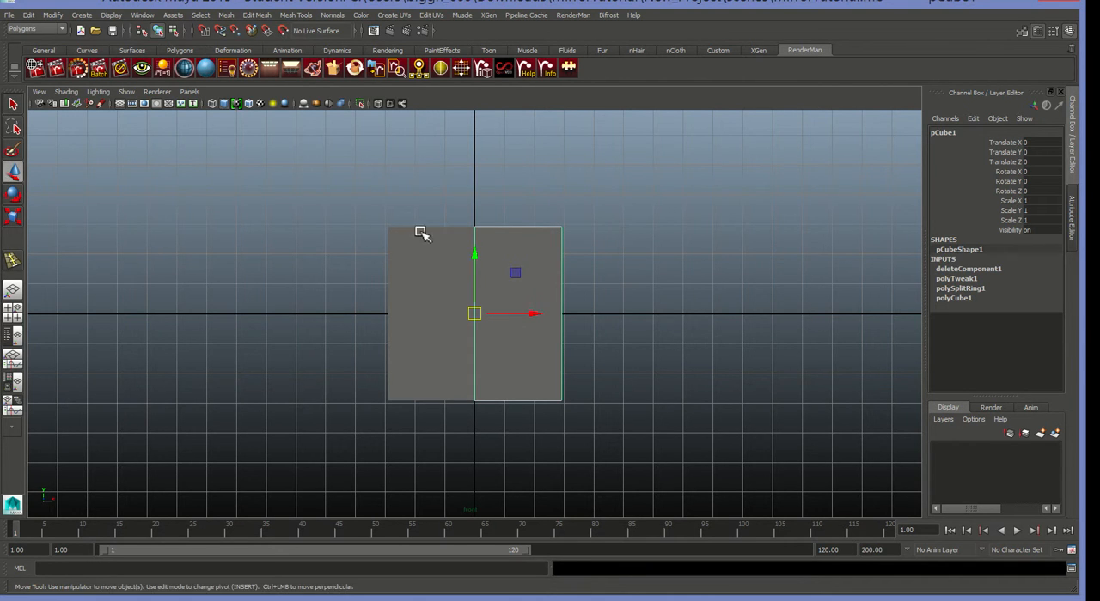
drag(535, 318, 662, 314)
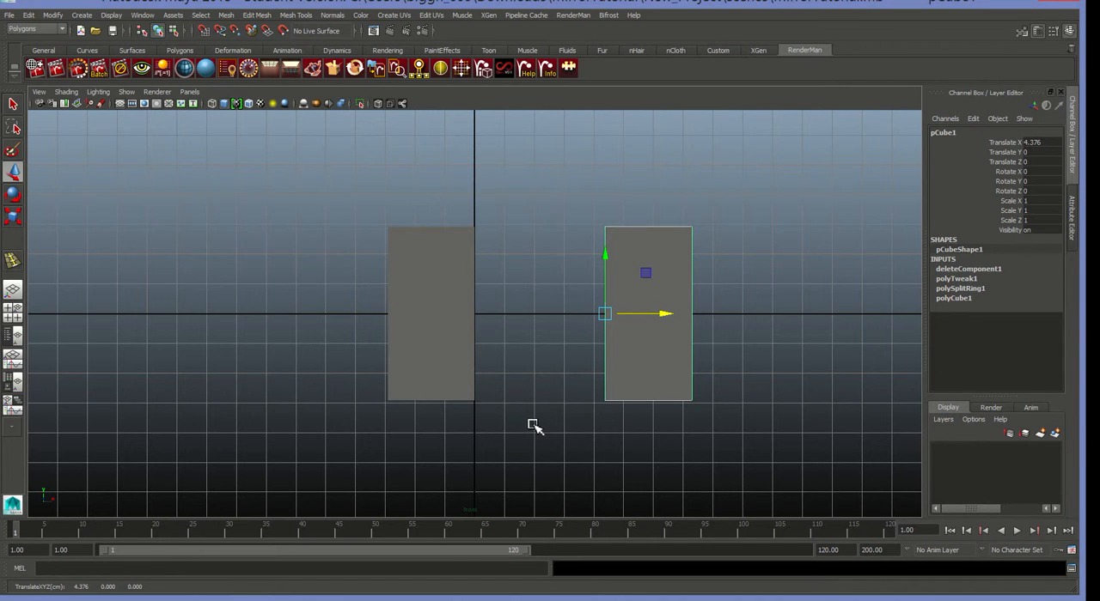
key(ctrl+z)
Switch the original half cube to face mode and move its outer side face along X to about 8.522 in the perspective view.
right_drag(532, 339, 539, 375)
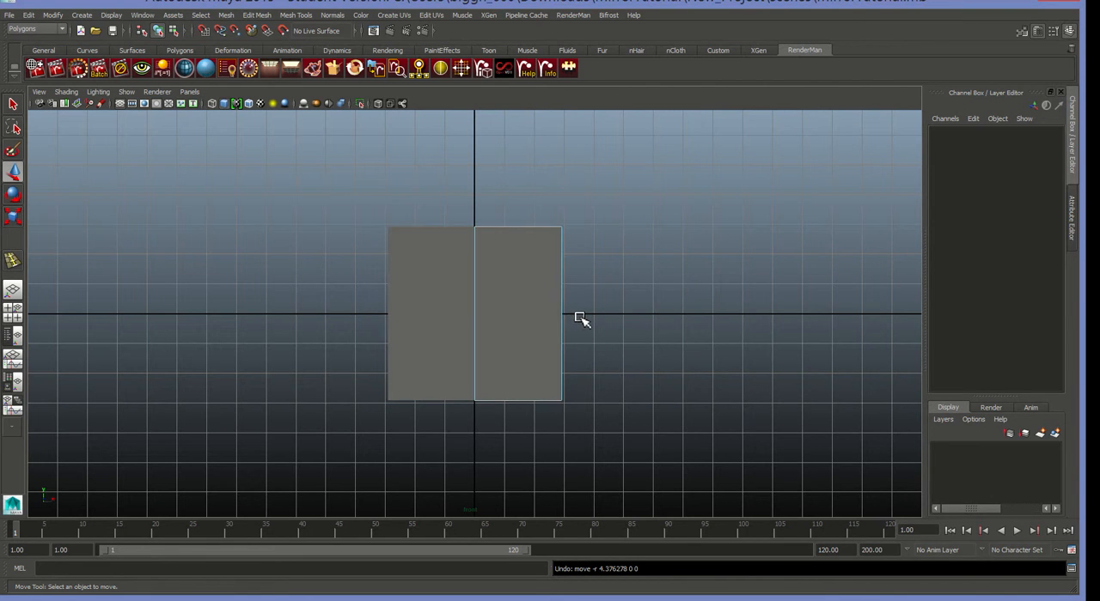
key(space)
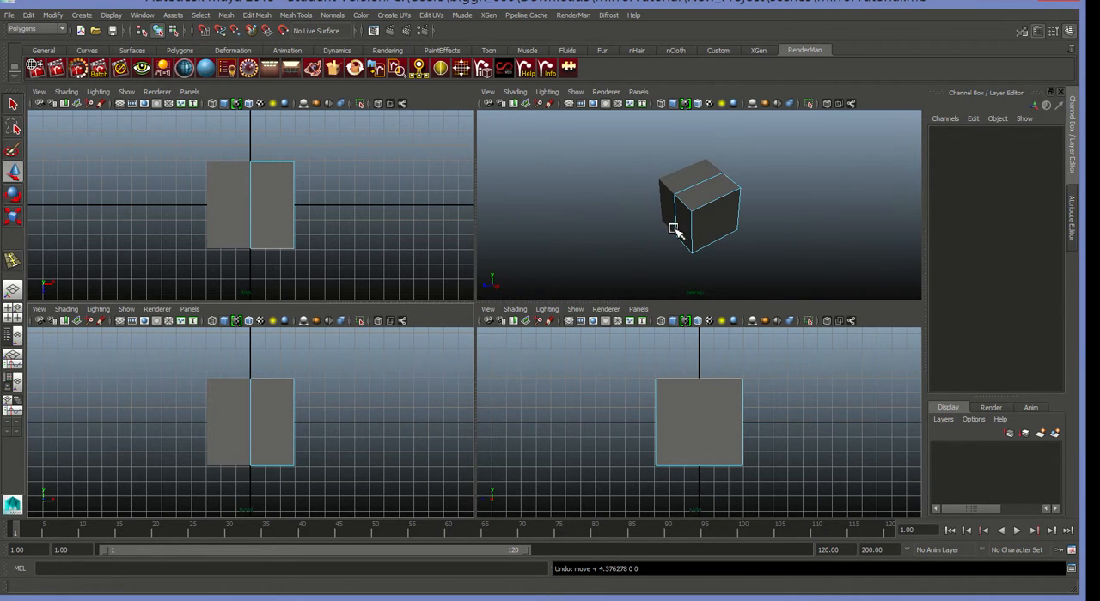
key(space)
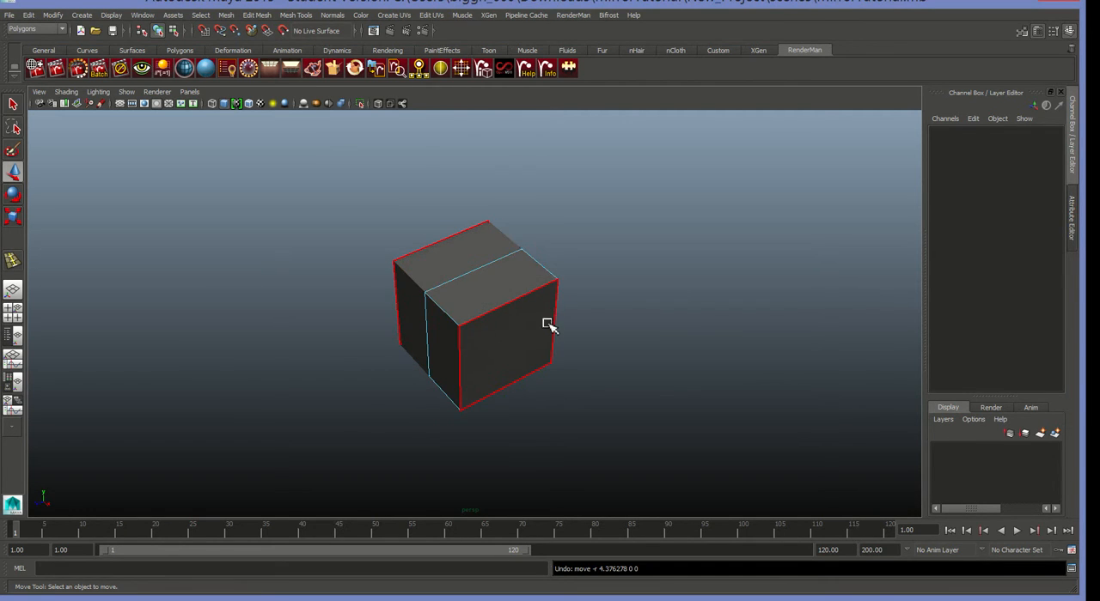
alt+drag(516, 352, 449, 357)
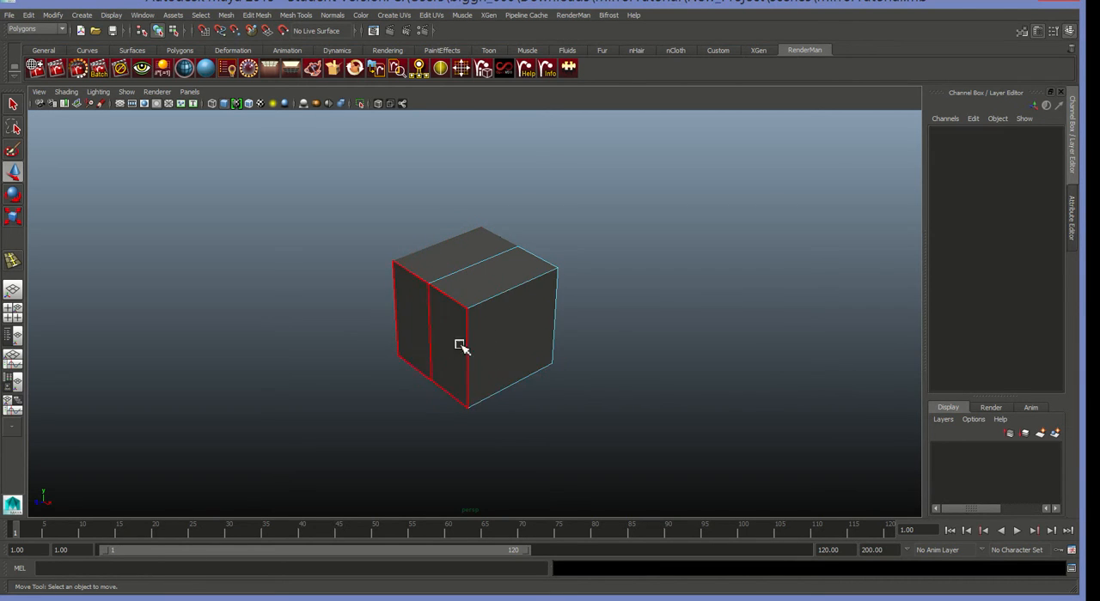
click(490, 345)
drag(561, 370, 641, 444)
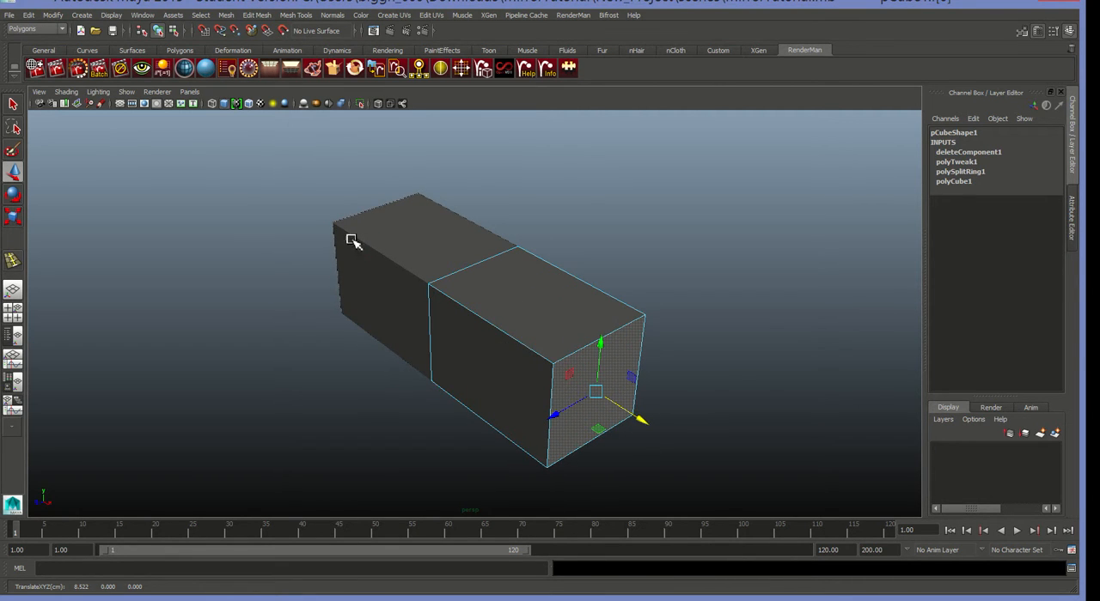
Move the half cube's front face along Z to about 6.284, and tilt that face about the X axis.
click(475, 372)
drag(447, 404, 418, 433)
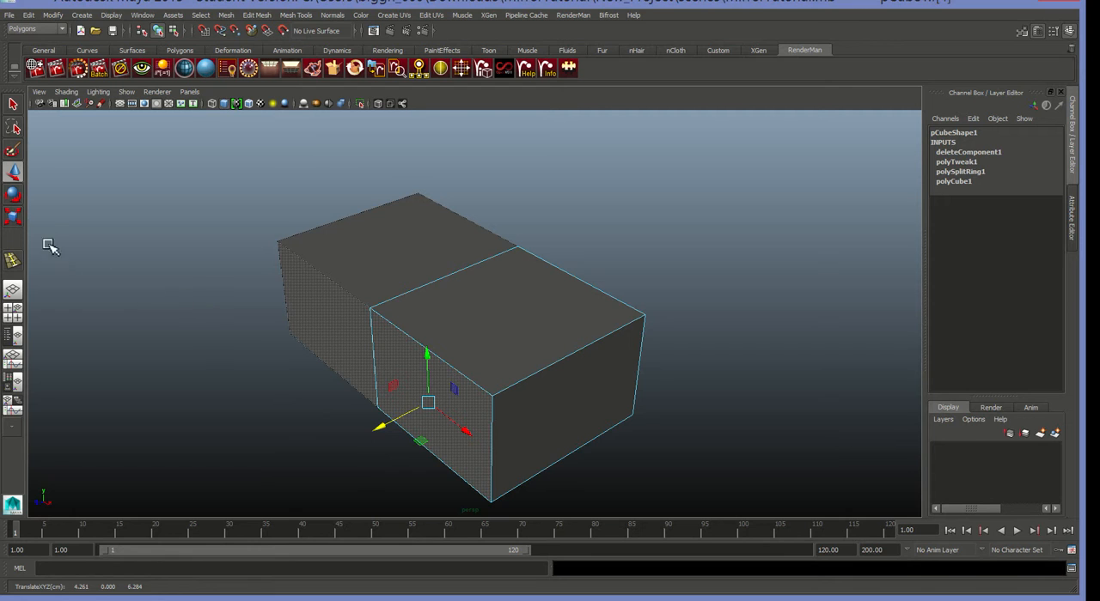
click(16, 195)
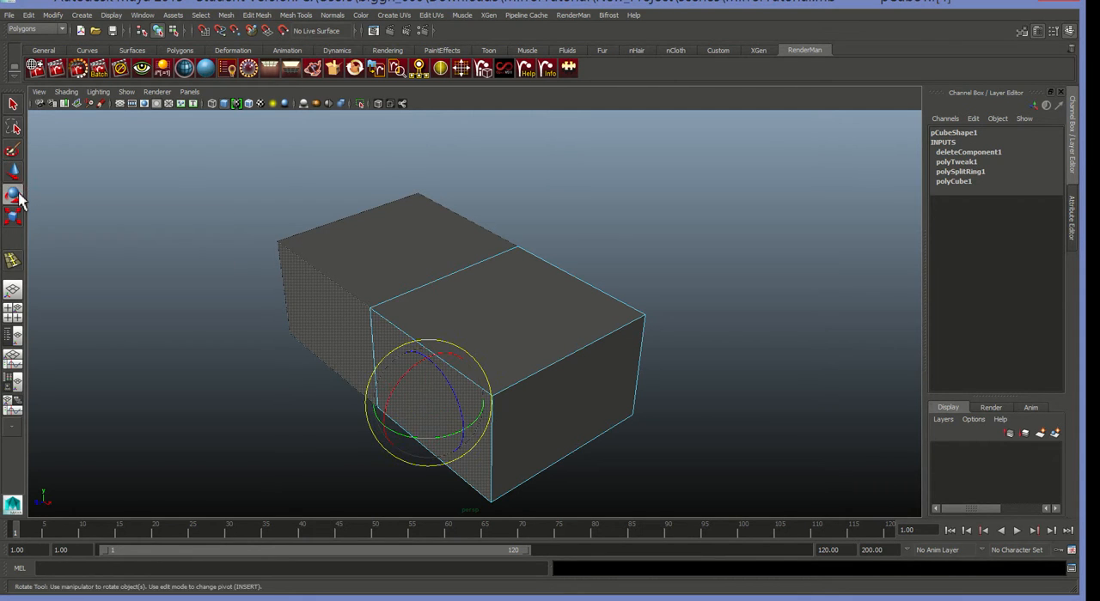
drag(409, 375, 386, 398)
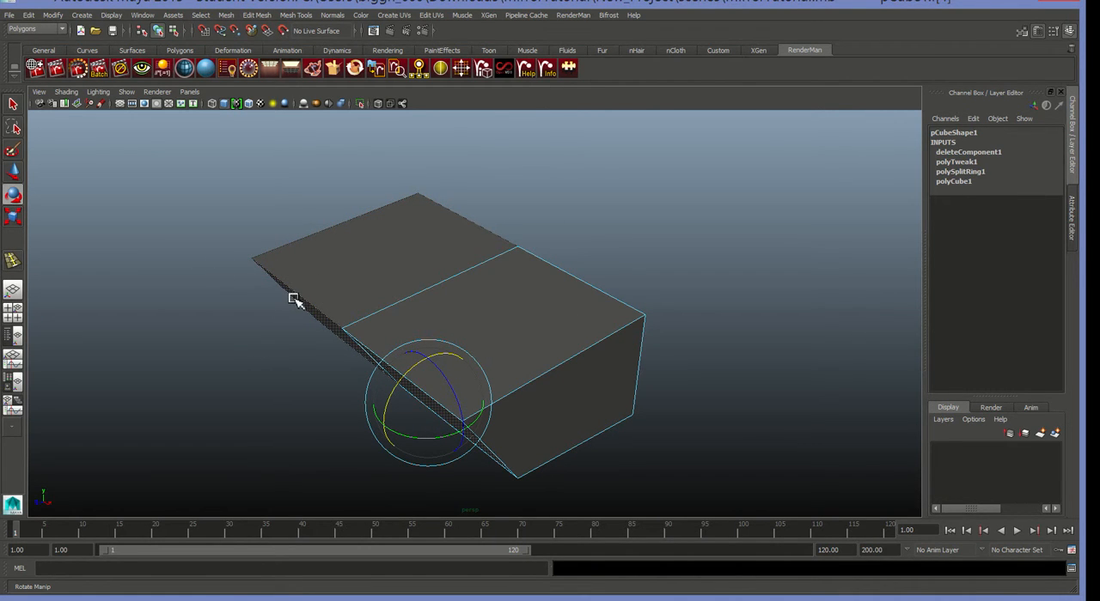
Return to object mode, try rotating the original half about -47.844 degrees around X, and undo the rotation.
right_drag(482, 339, 516, 327)
click(507, 347)
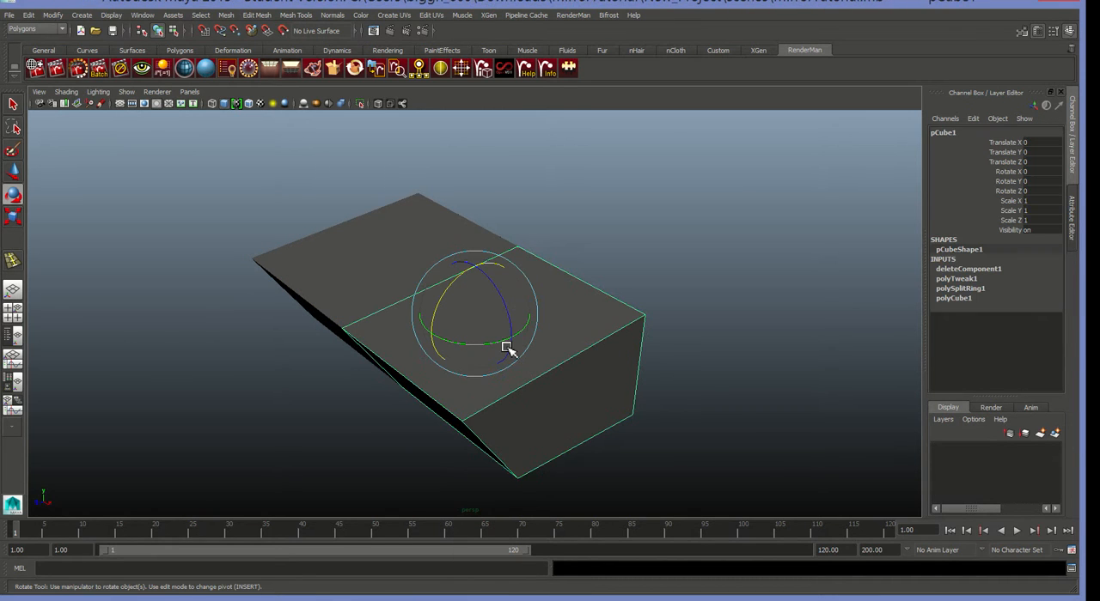
drag(445, 304, 474, 272)
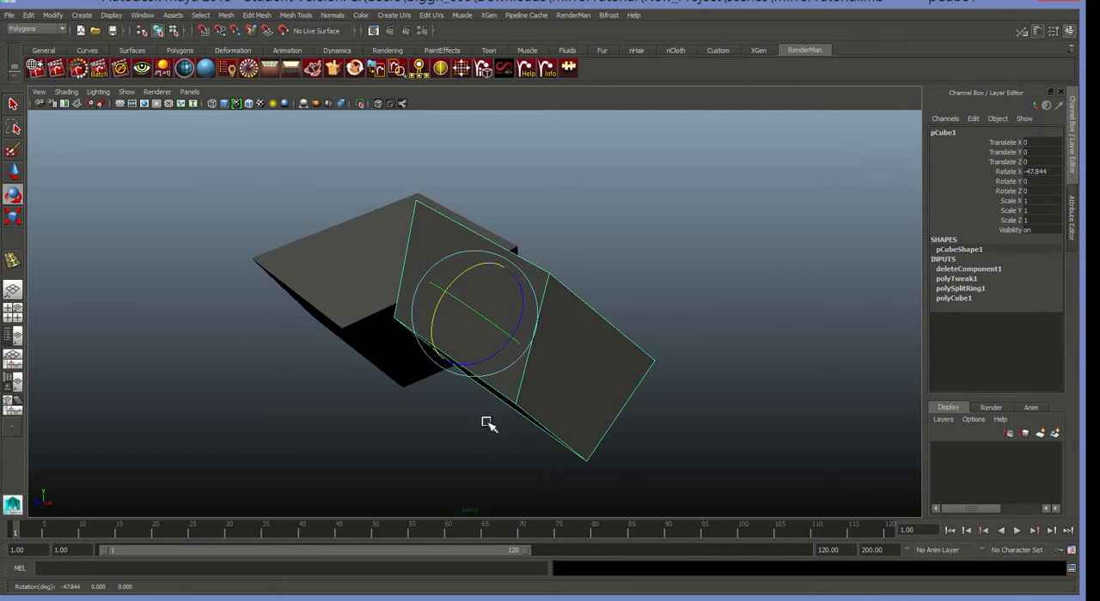
key(ctrl+z)
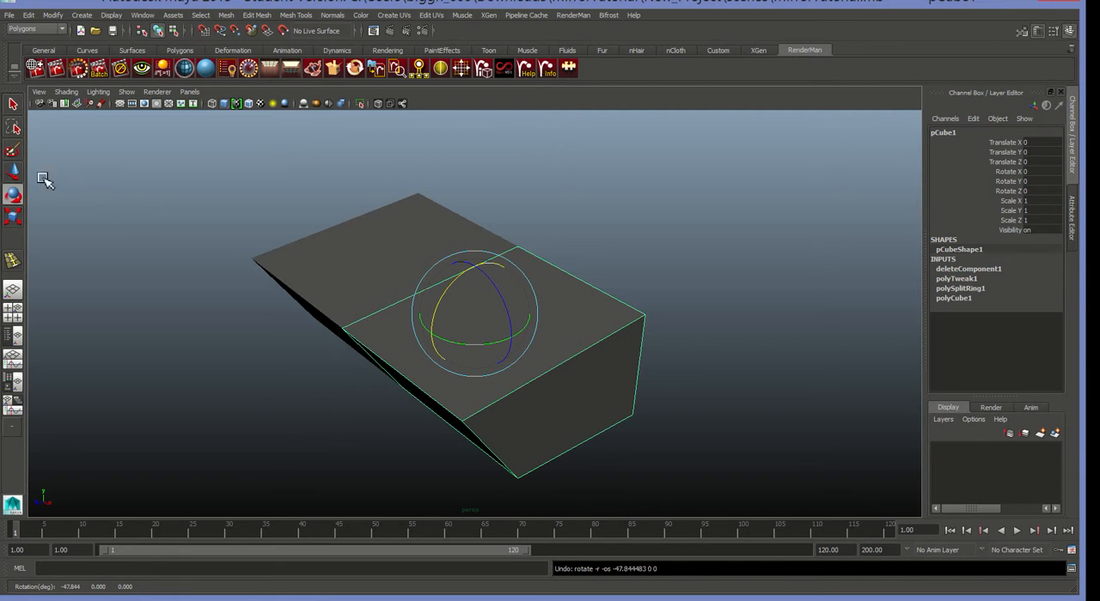
Try moving the original half about 4.19 units along X, inspect its open inner side, and undo the move.
click(12, 173)
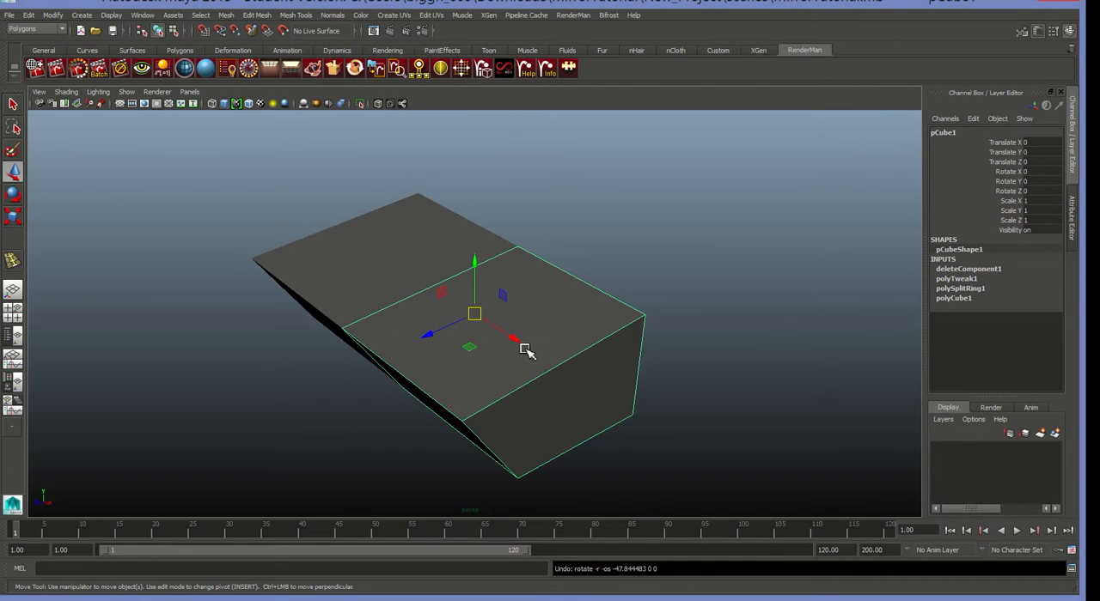
drag(520, 344, 586, 381)
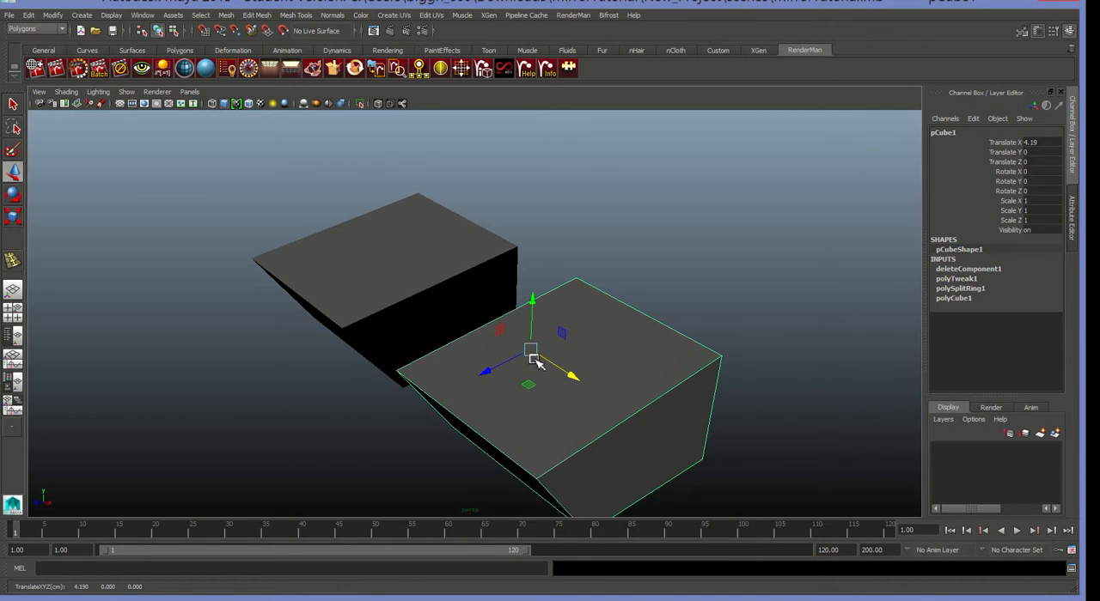
alt+drag(482, 323, 574, 292)
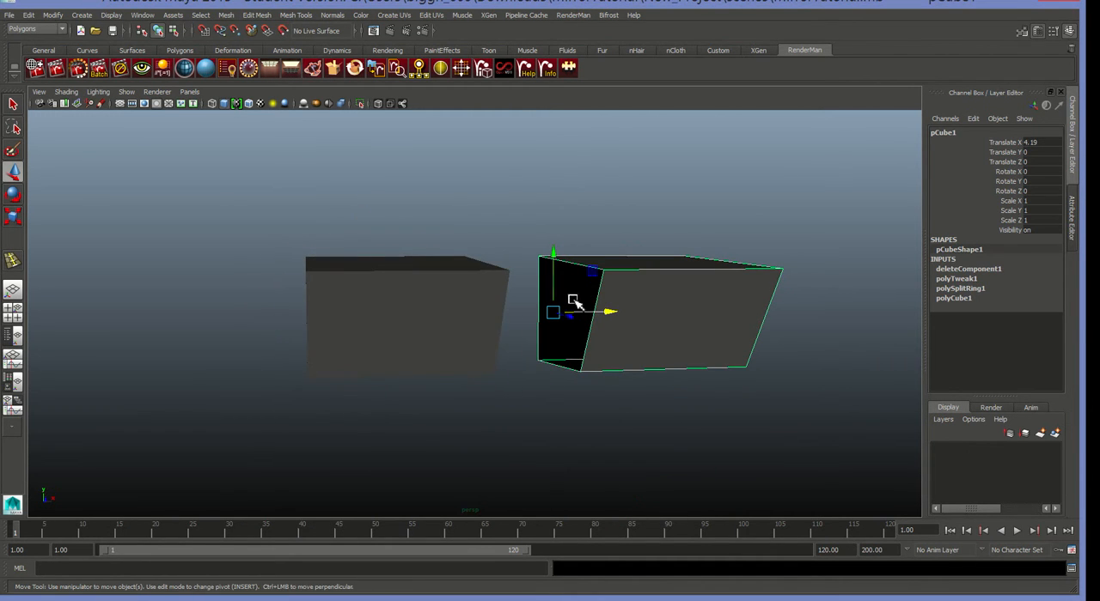
alt+drag(507, 311, 524, 289)
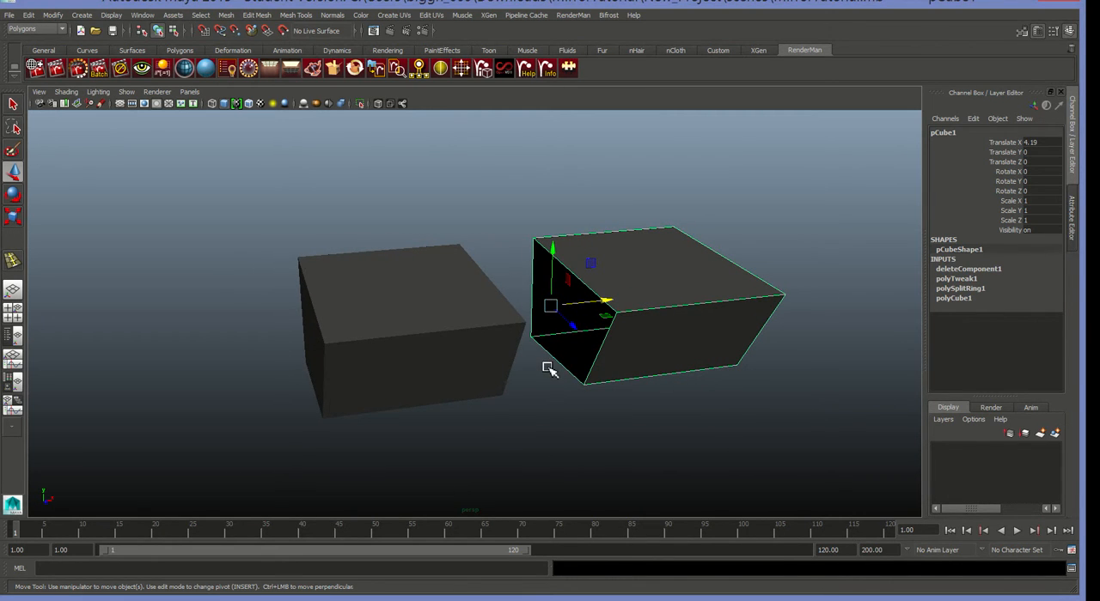
key(ctrl+z)
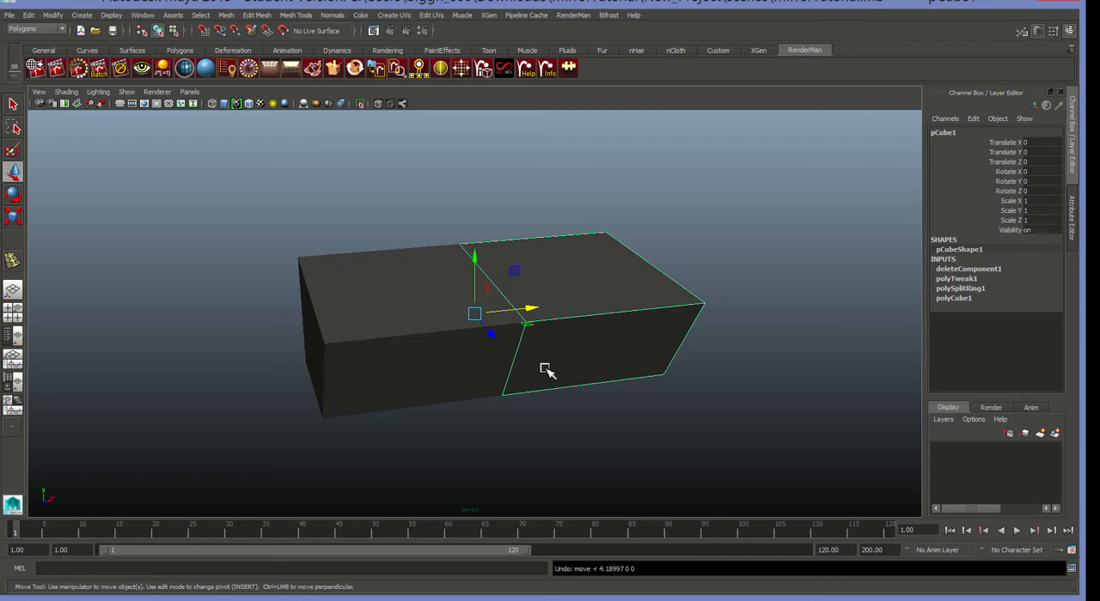
Select the original half's slanted front face in face mode, try sliding it along X, and undo the move.
right_click(560, 286)
right_drag(560, 286, 560, 316)
middle_drag(563, 305, 521, 289)
key(ctrl+z)
key(ctrl+z)
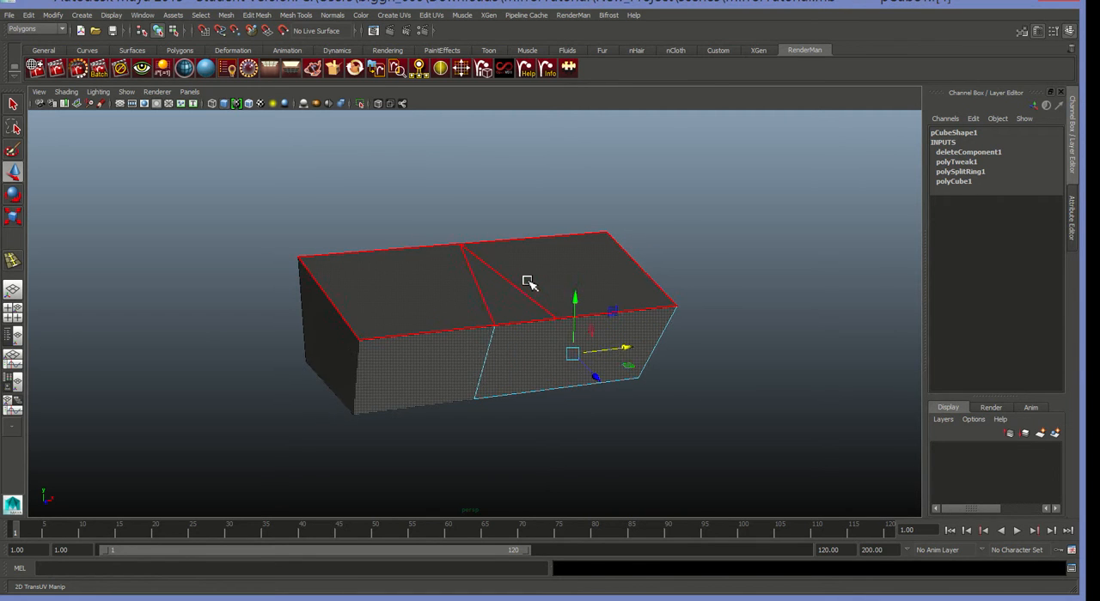
Extrude the slanted front face of the original half outward with a Local Z of 5.34.
alt+drag(711, 282, 387, 397)
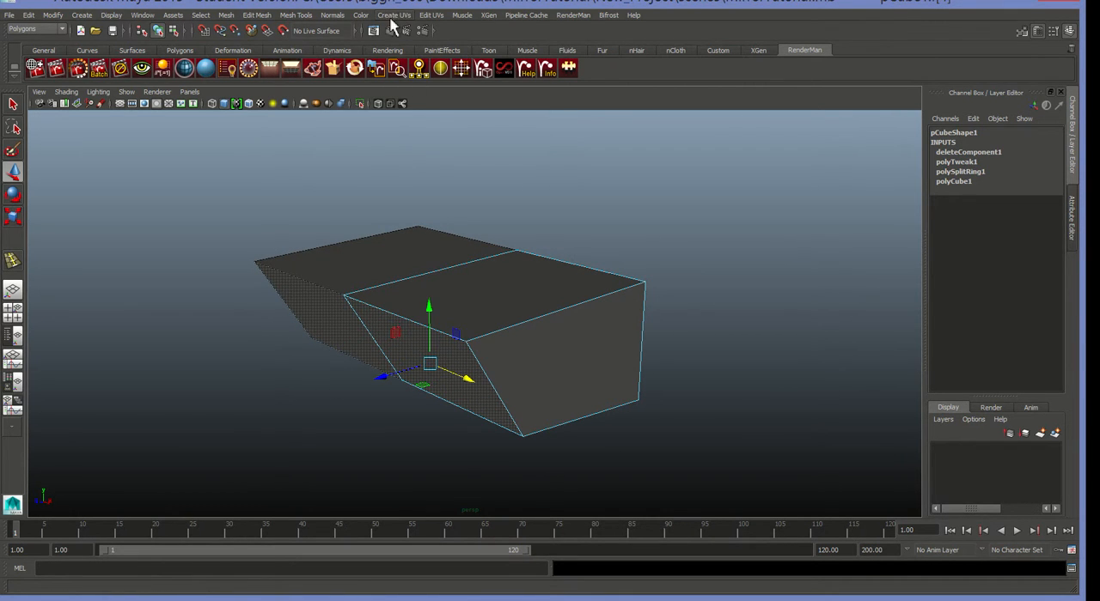
click(311, 15)
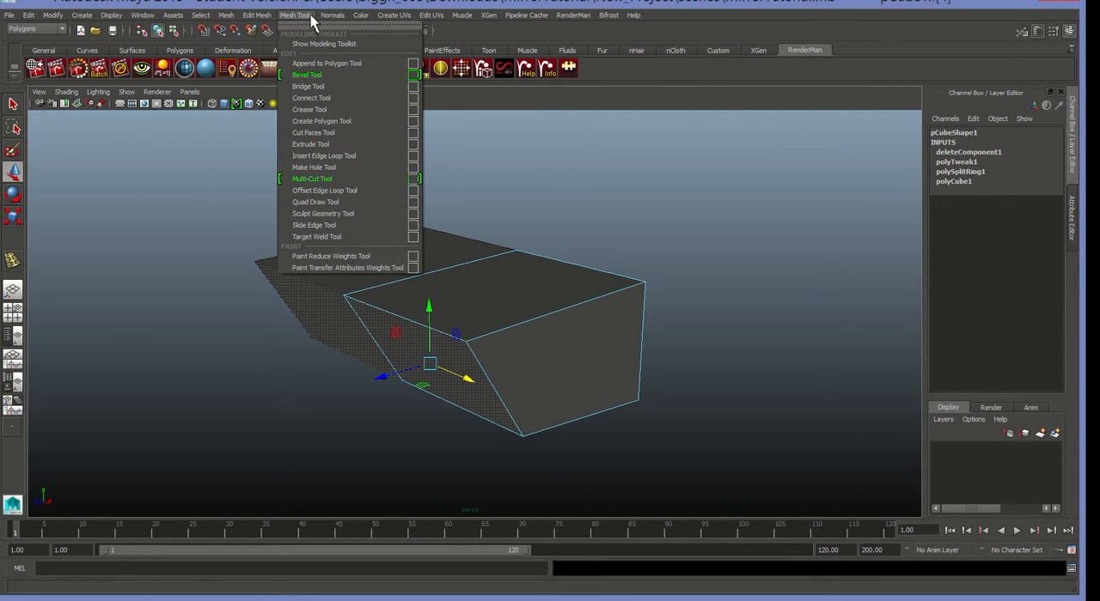
click(322, 144)
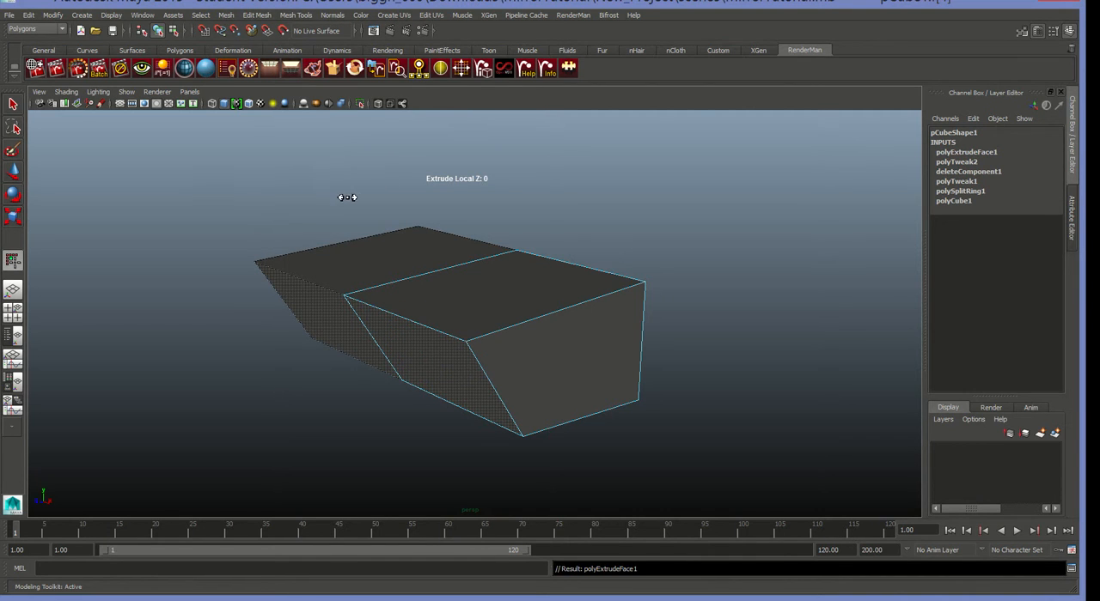
drag(346, 189, 442, 160)
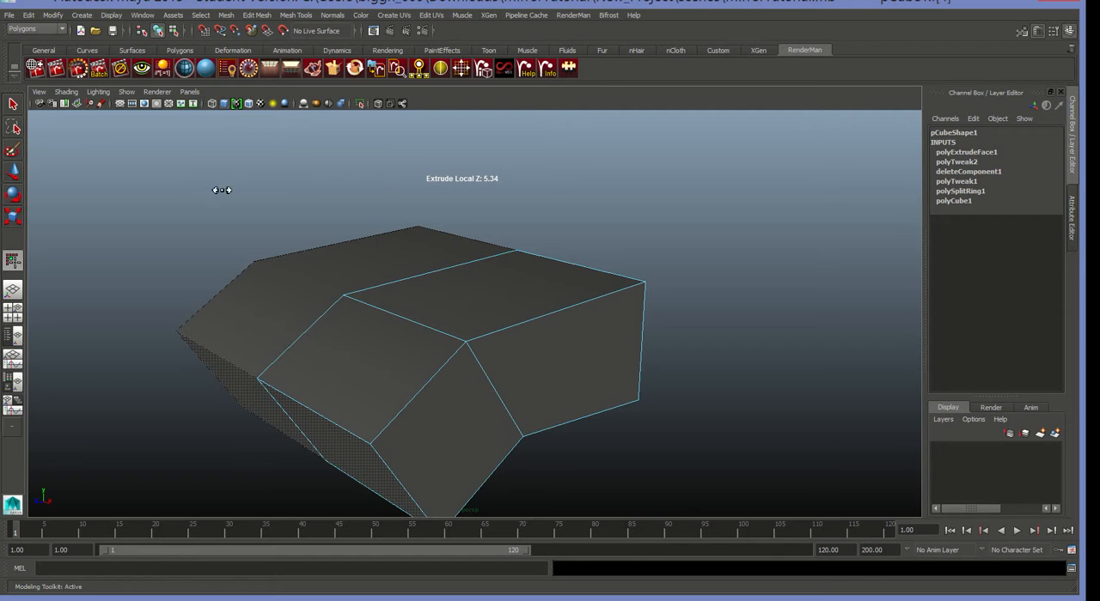
click(13, 105)
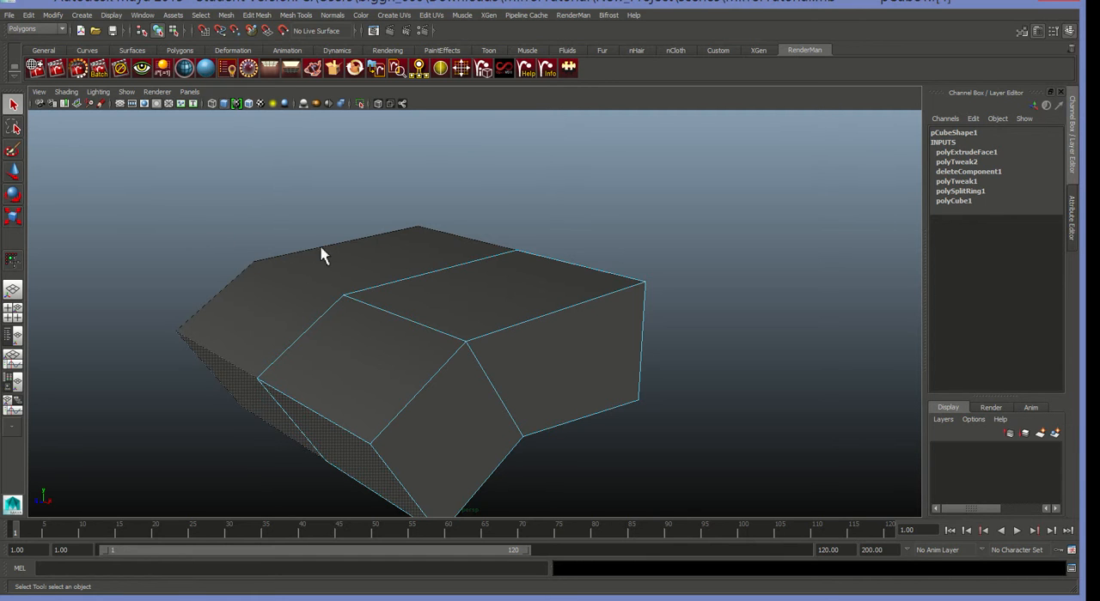
Try moving the extruded end face about 2.359 units along X, inspect the inner faces at the seam, and undo the move.
alt+drag(347, 297, 356, 258)
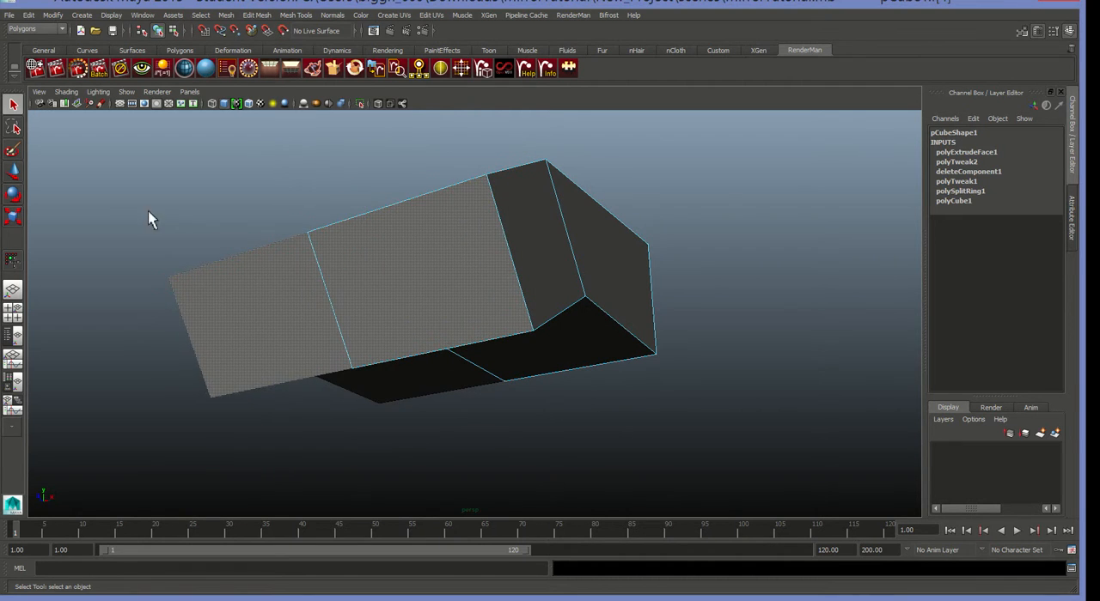
click(13, 172)
alt+drag(317, 246, 361, 270)
drag(609, 348, 664, 342)
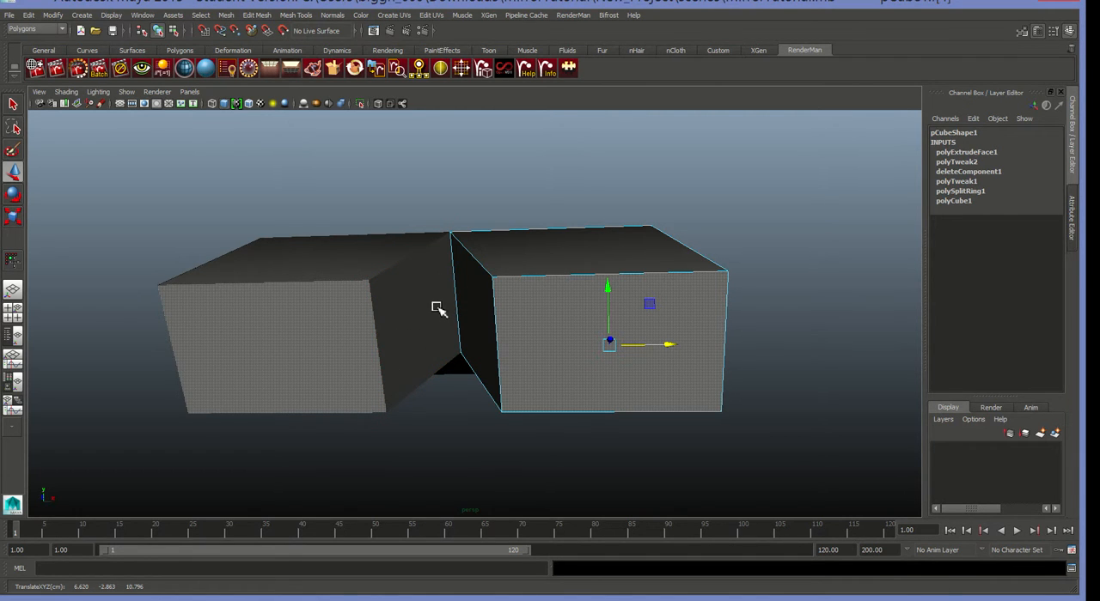
alt+drag(438, 309, 452, 361)
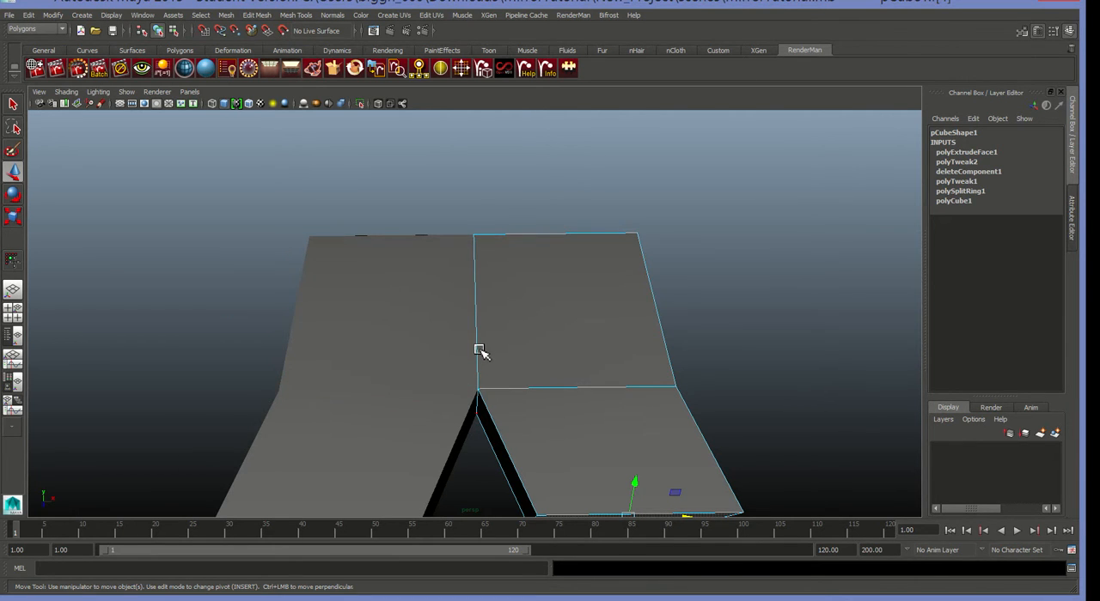
alt+drag(511, 400, 502, 352)
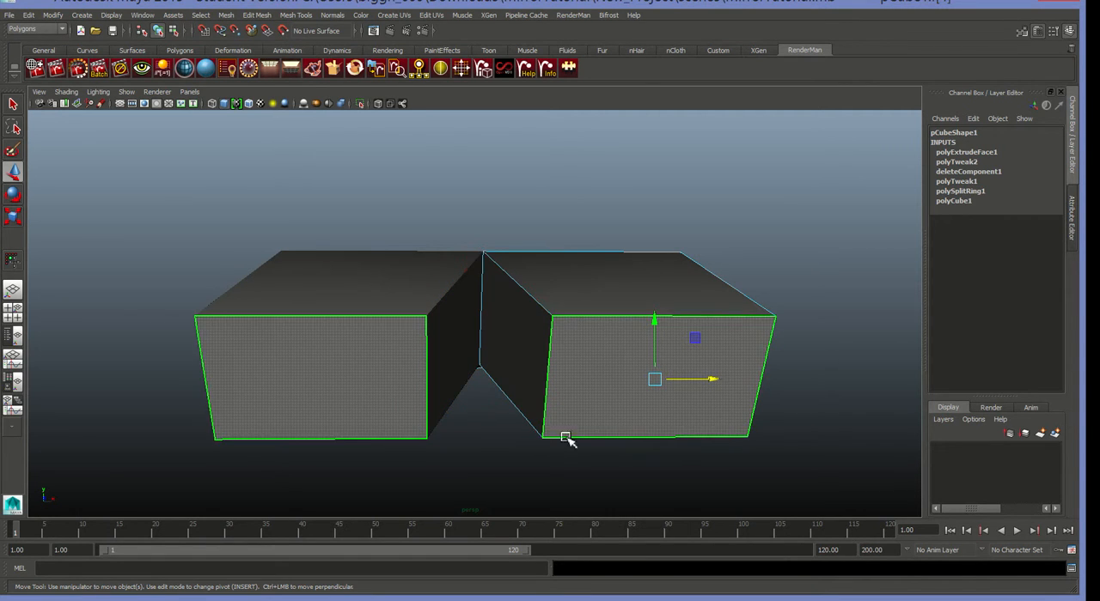
key(ctrl+z)
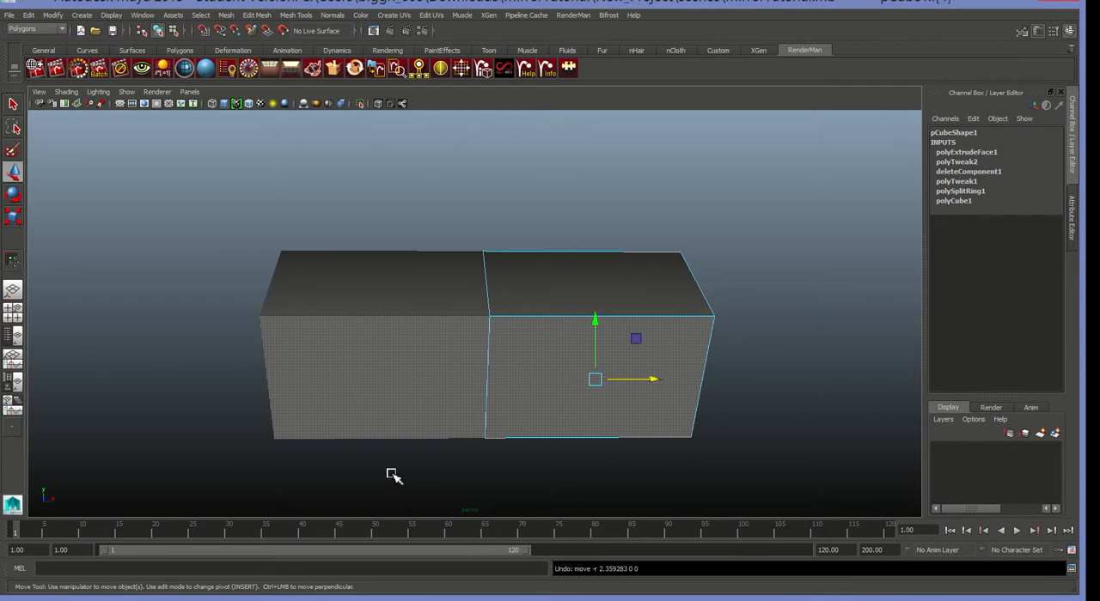
Delete the extrusion's interior face on the mirror seam using wireframe display, and return to shaded display.
key(4)
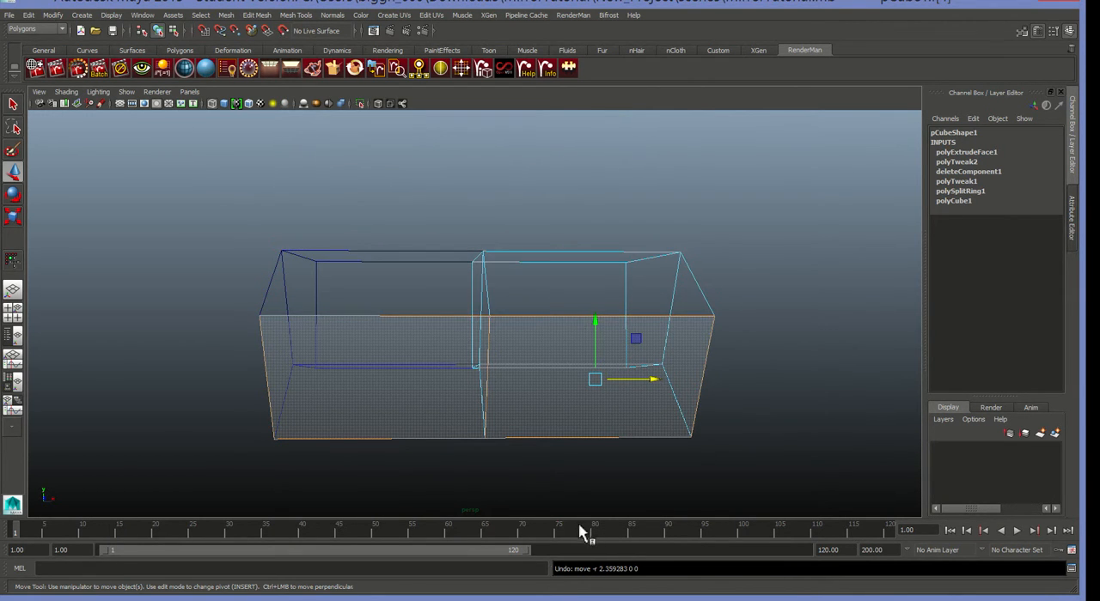
alt+drag(590, 501, 636, 508)
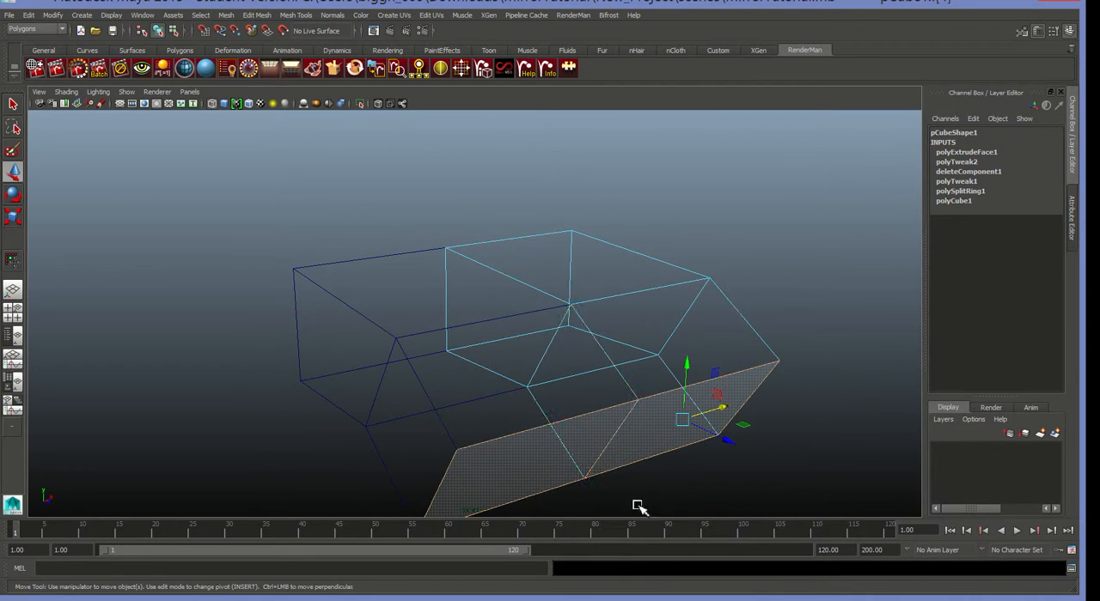
click(581, 379)
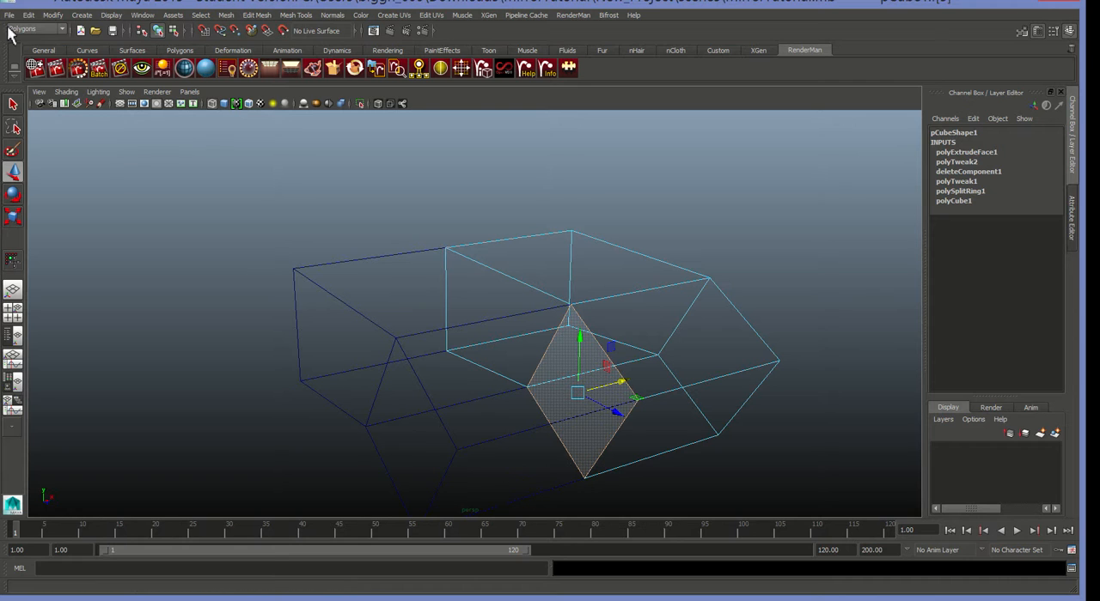
click(30, 16)
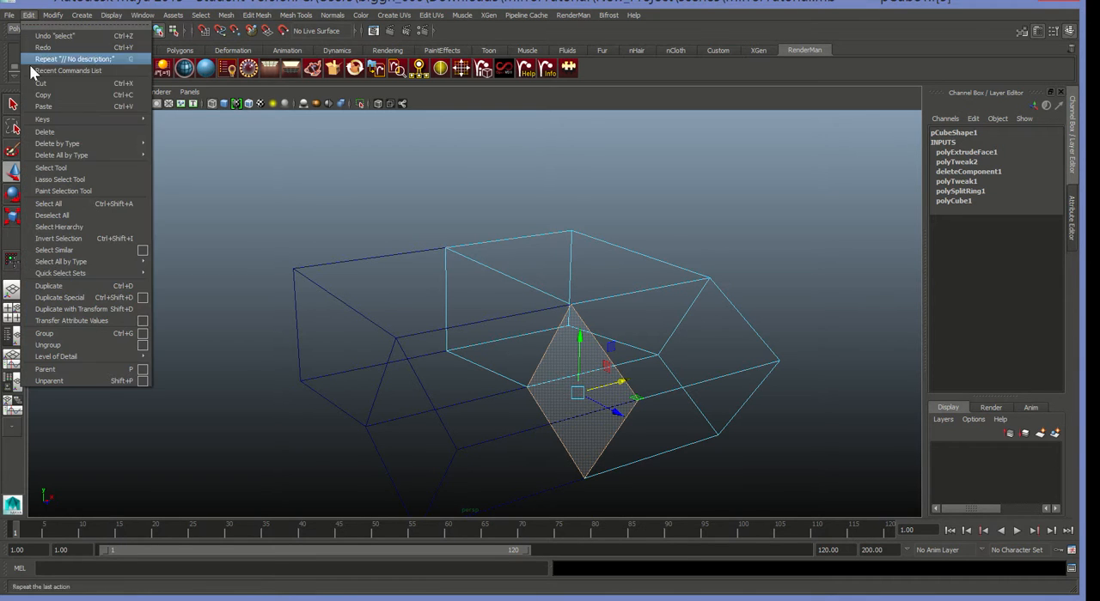
click(70, 131)
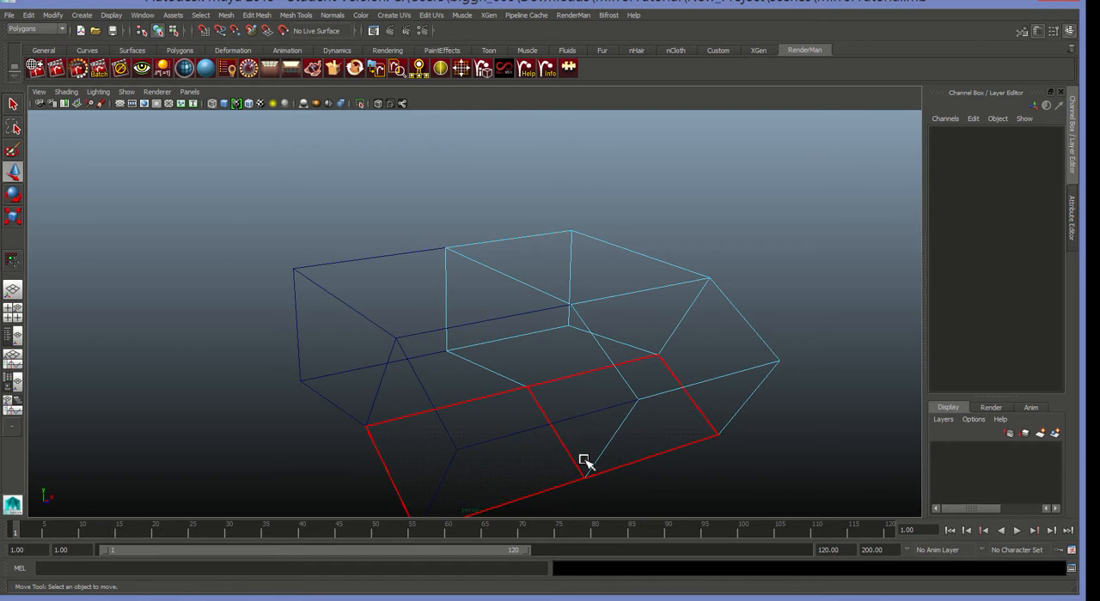
key(5)
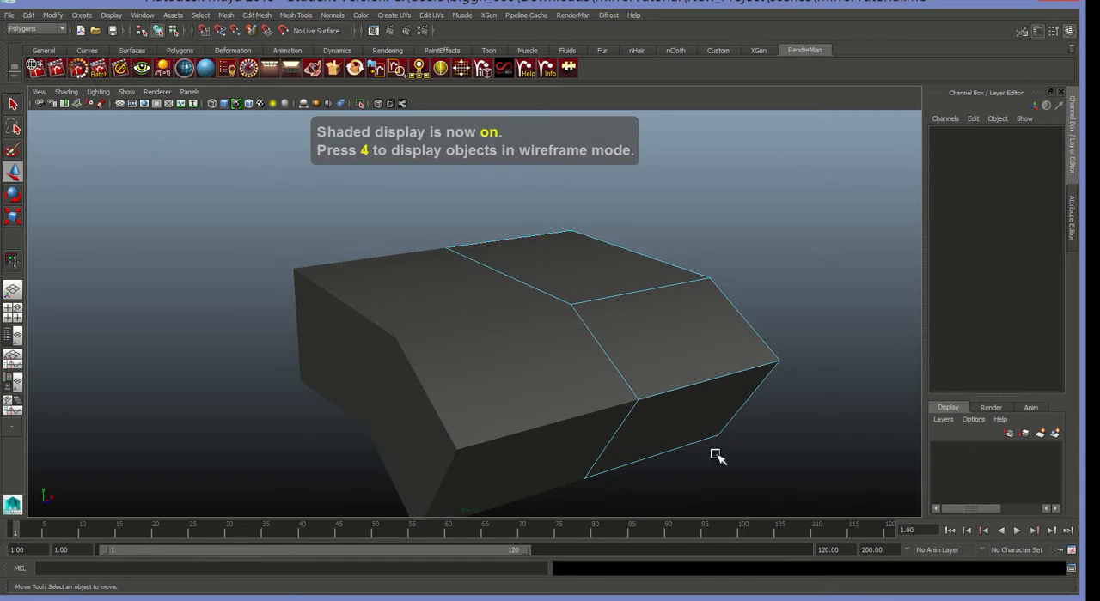
Try moving the extruded end face about 2.56 units along X to check the open seam, and undo the move.
mouse_move(764, 478)
alt+mouse_down()
mouse_move(737, 449)
mouse_move(633, 410)
mouse_move(559, 424)
mouse_move(507, 373)
mouse_move(648, 366)
mouse_move(741, 439)
mouse_move(790, 442)
mouse_move(693, 453)
mouse_move(668, 442)
alt+mouse_up()
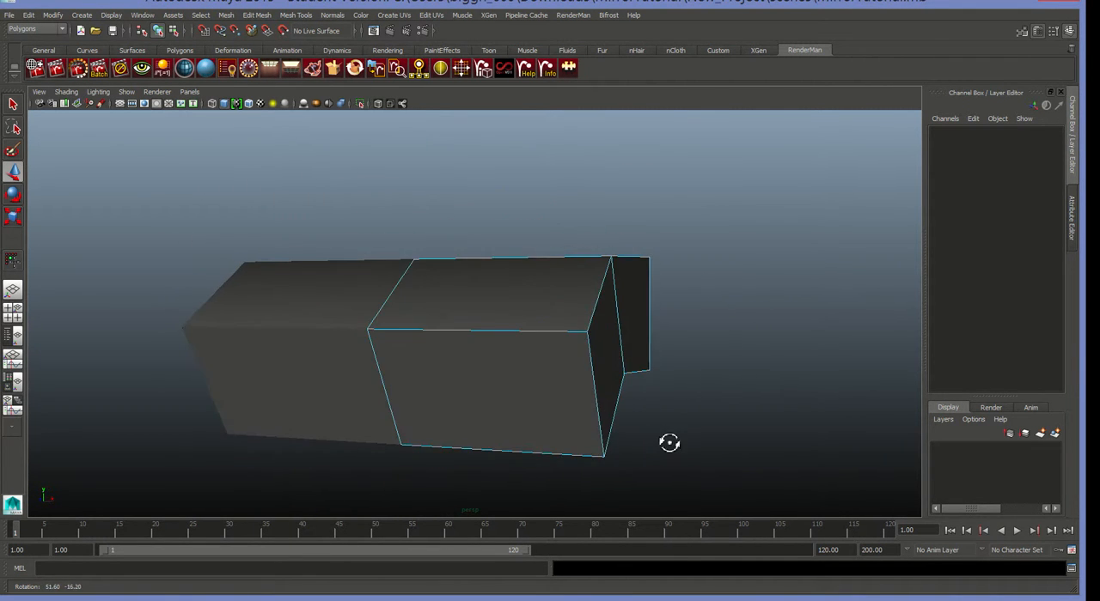
drag(523, 417, 148, 295)
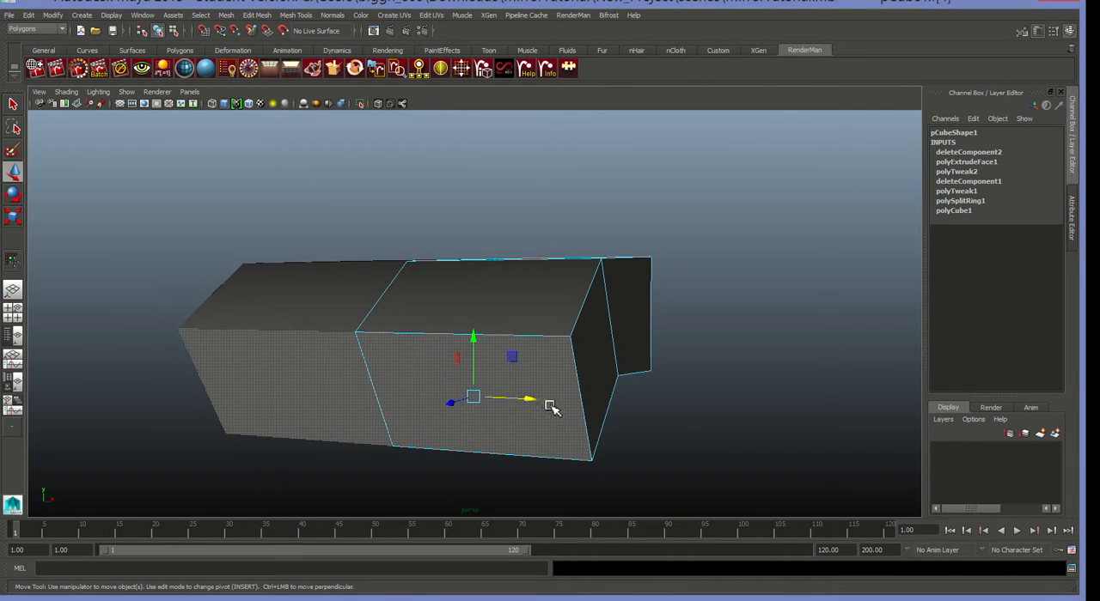
drag(537, 401, 575, 409)
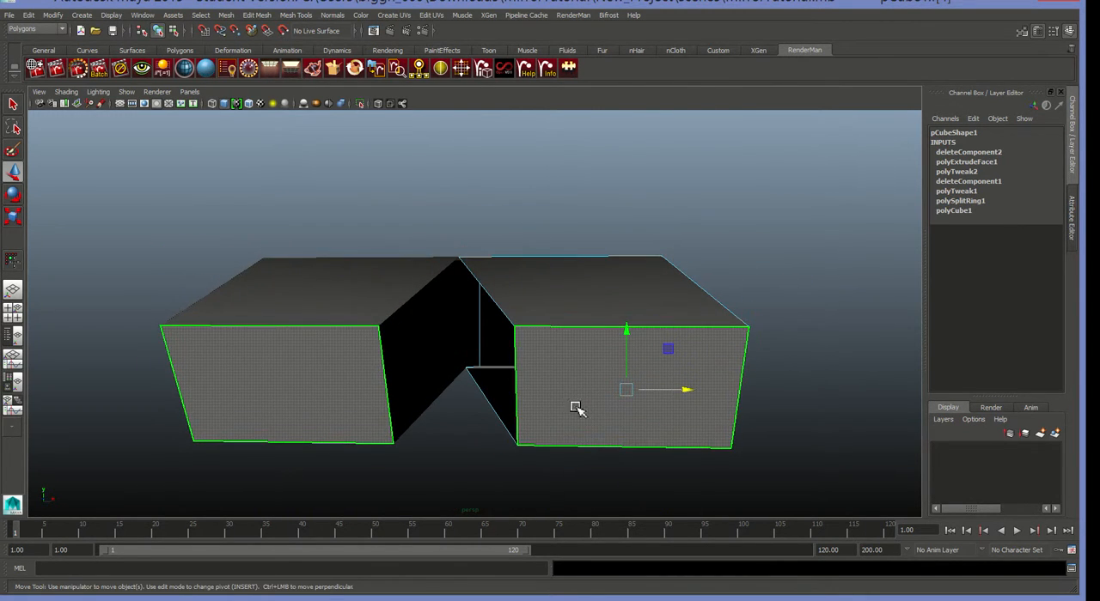
key(ctrl+z)
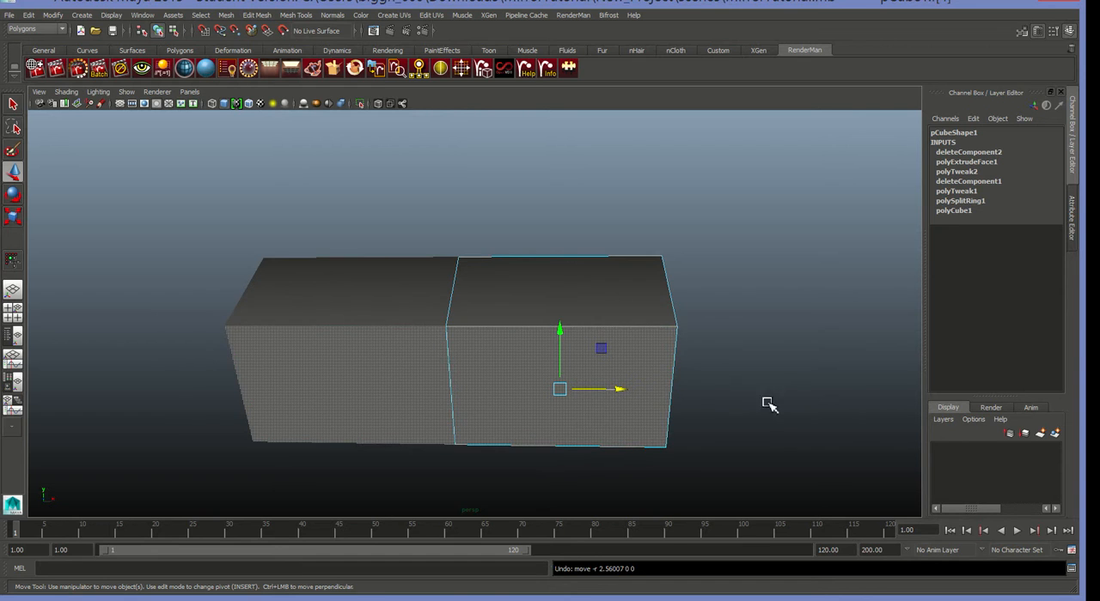
alt+drag(761, 399, 666, 385)
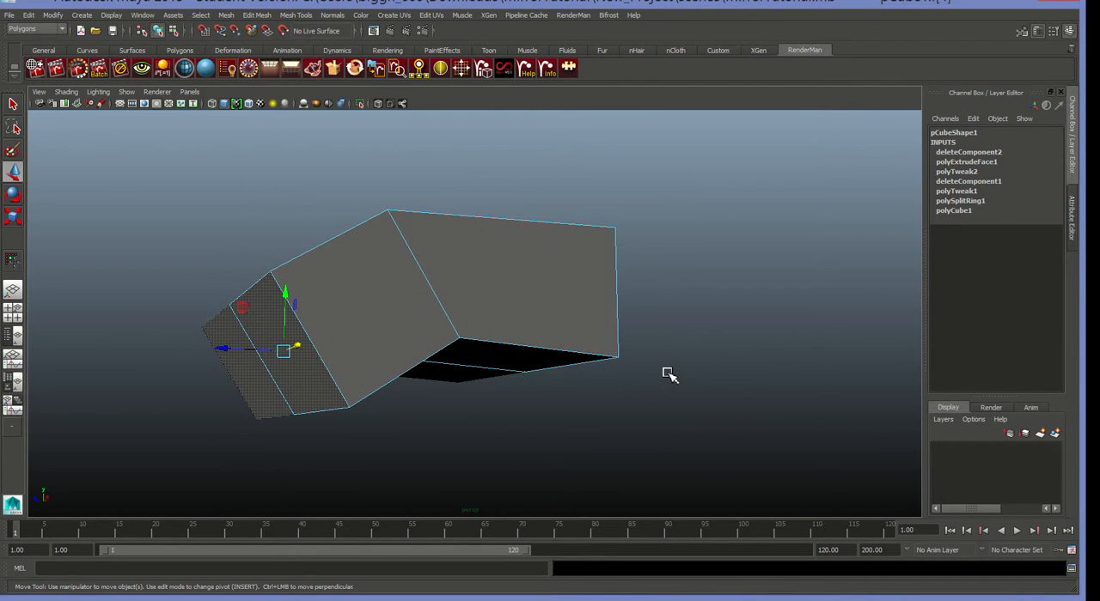